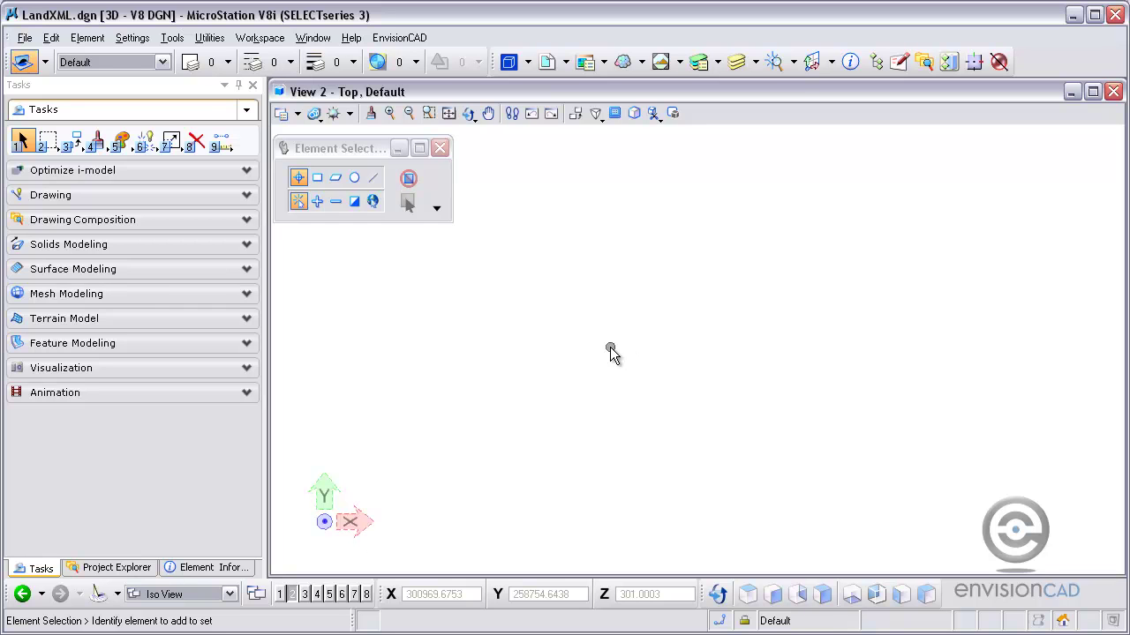
Import the existing surface from existing.xml as a LandXML terrain model without an element template
{"action": "left_click", "coordinate": [128, 329]}
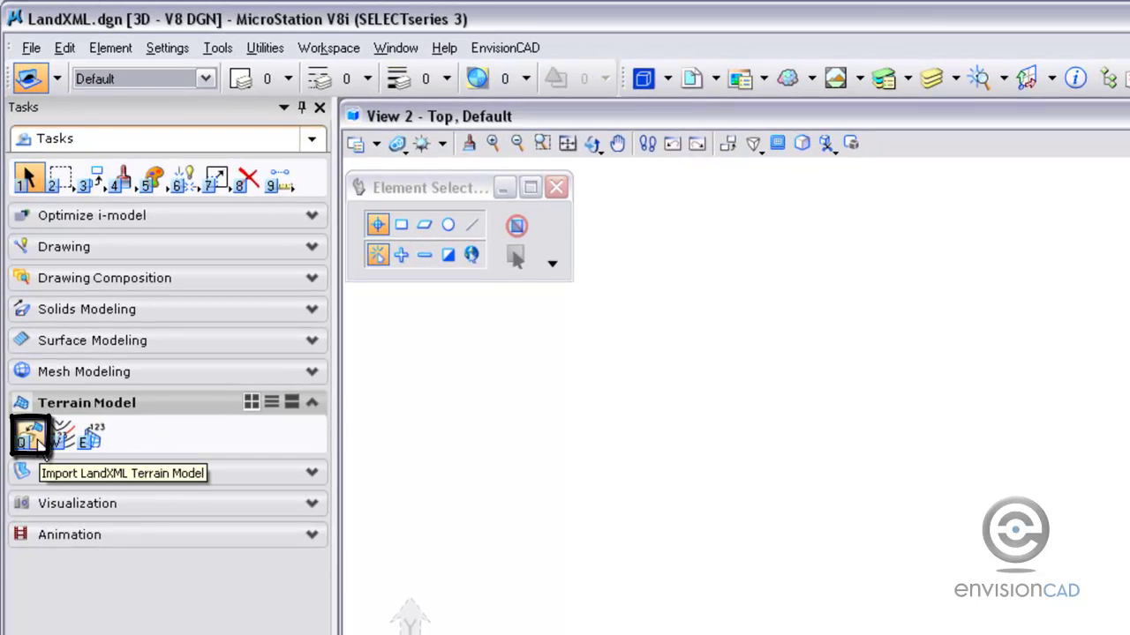
{"action": "left_click", "coordinate": [33, 436]}
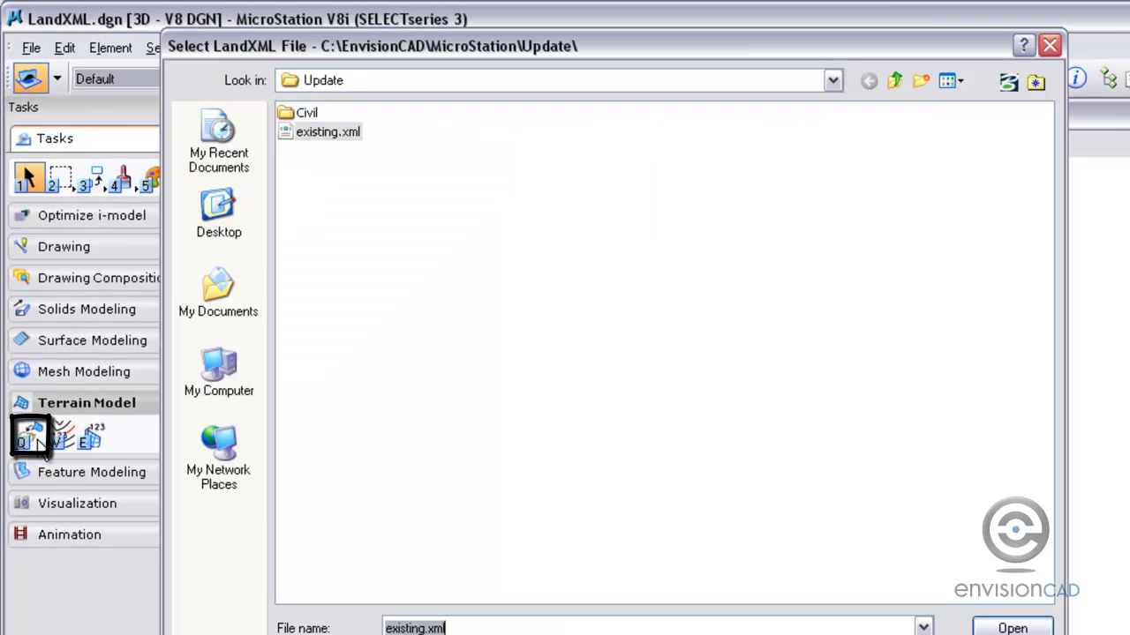
{"action": "left_click", "coordinate": [327, 132]}
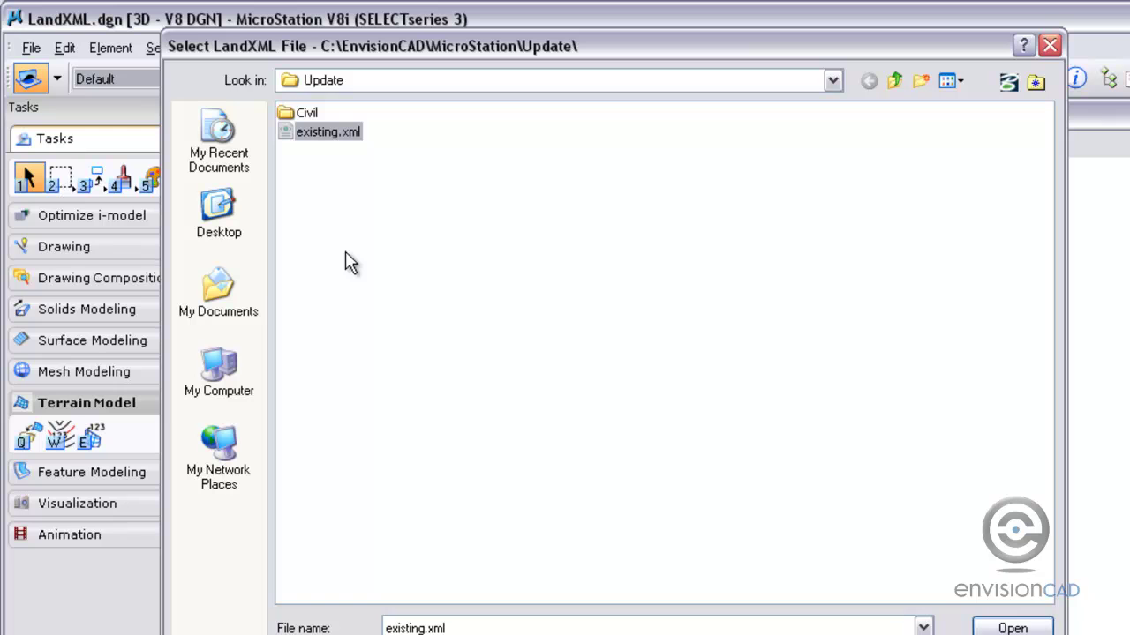
{"action": "left_click", "coordinate": [1028, 627]}
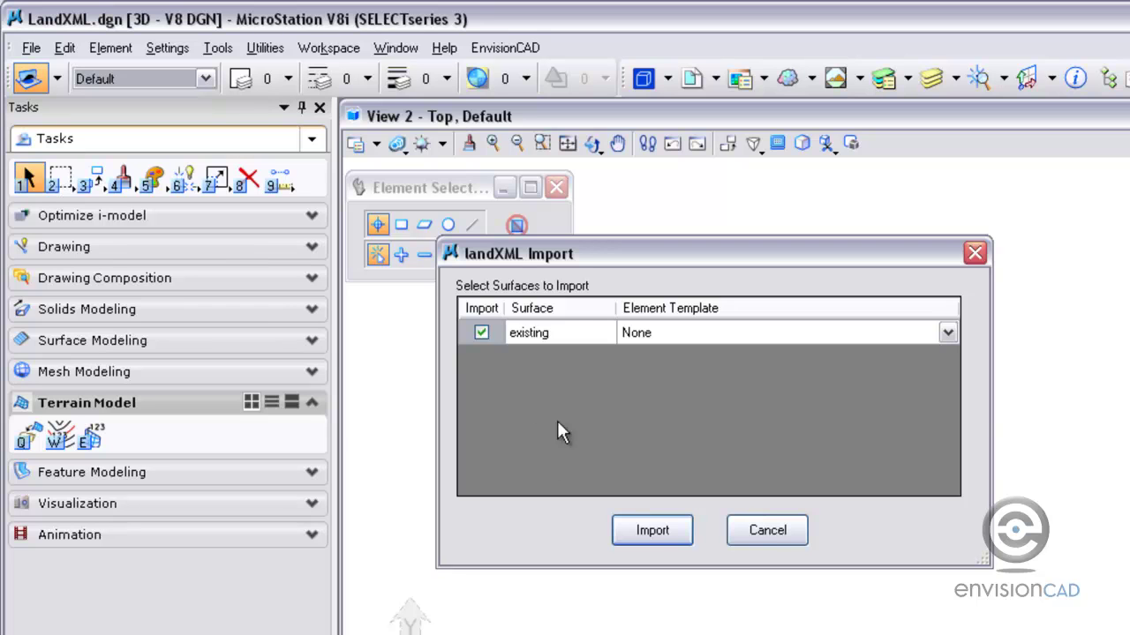
{"action": "left_click", "coordinate": [676, 537]}
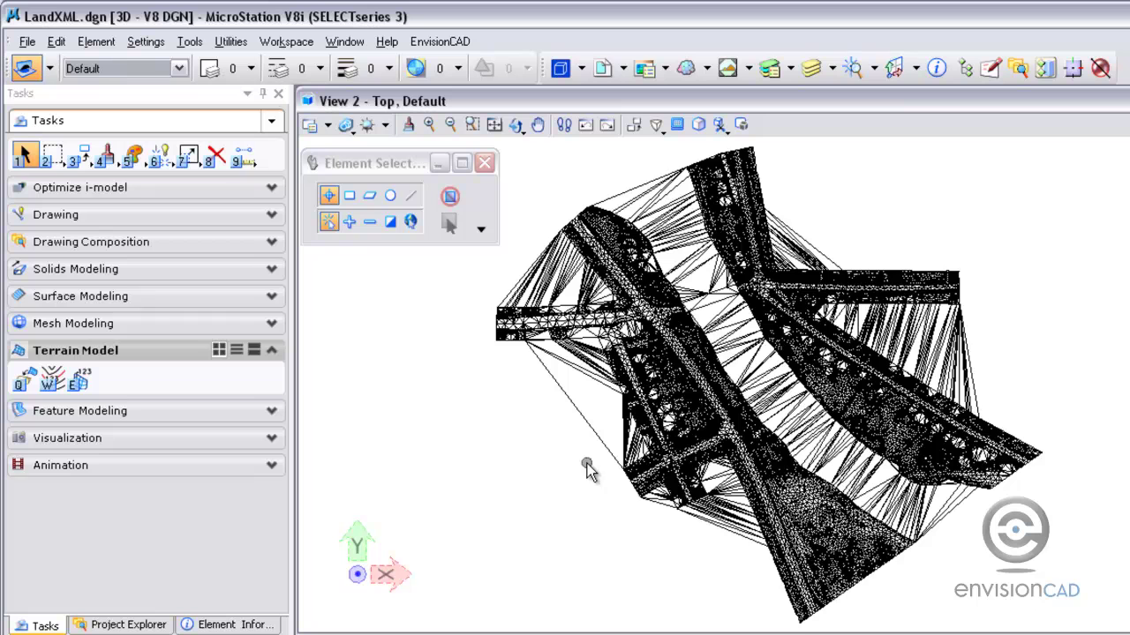
Set the color of the imported terrain's triangles to green in its element information
{"action": "left_click", "coordinate": [588, 470]}
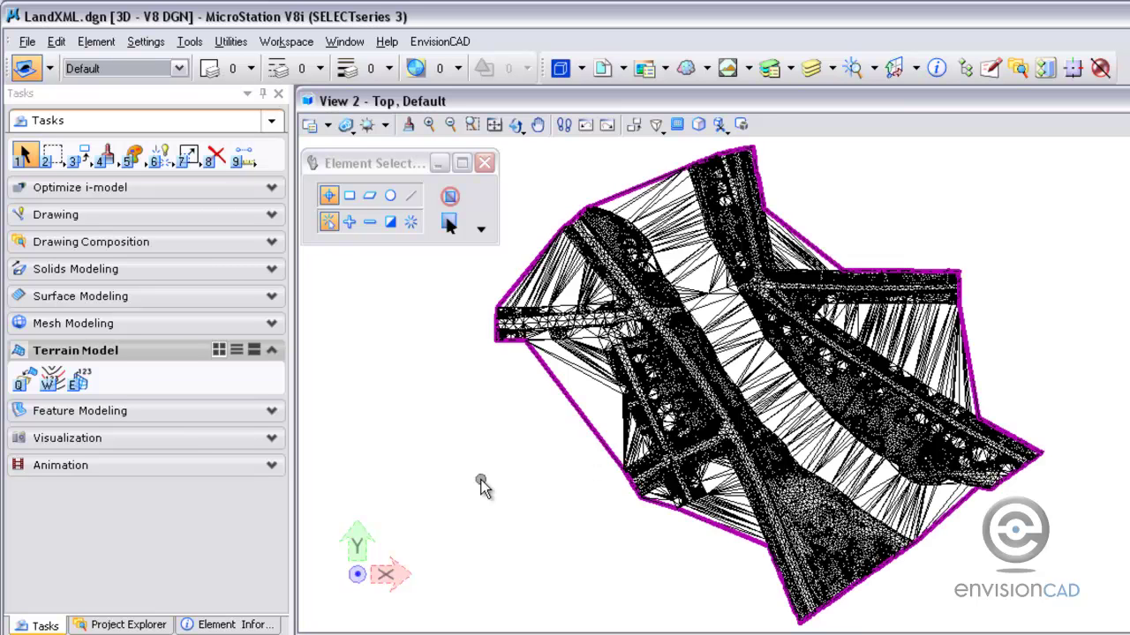
{"action": "left_click", "coordinate": [227, 625]}
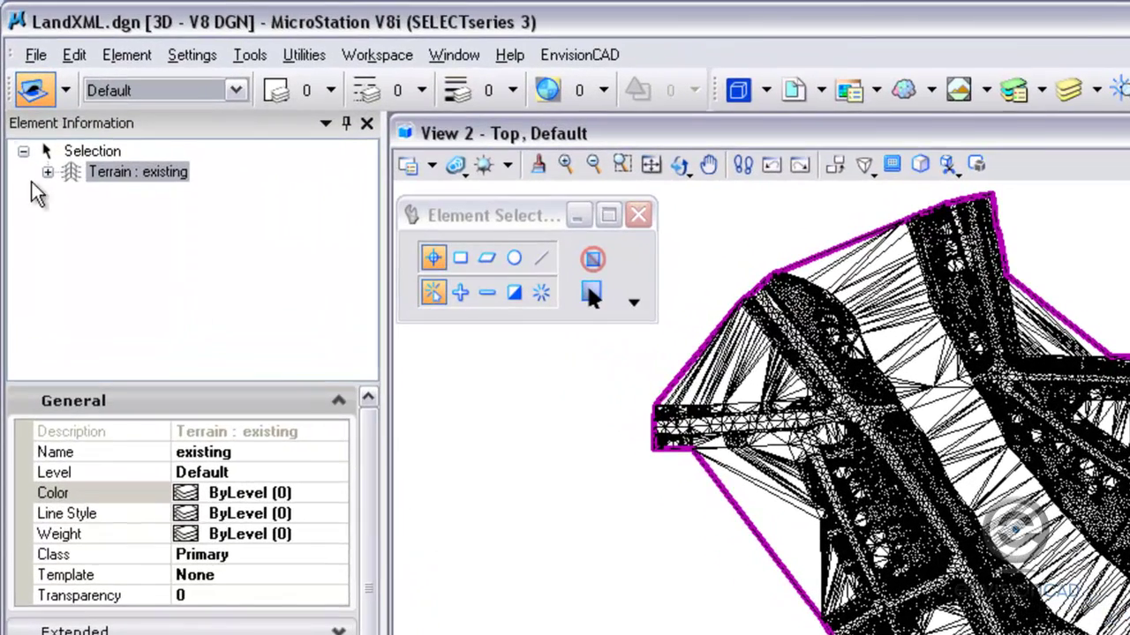
{"action": "mouse_move", "coordinate": [812, 274]}
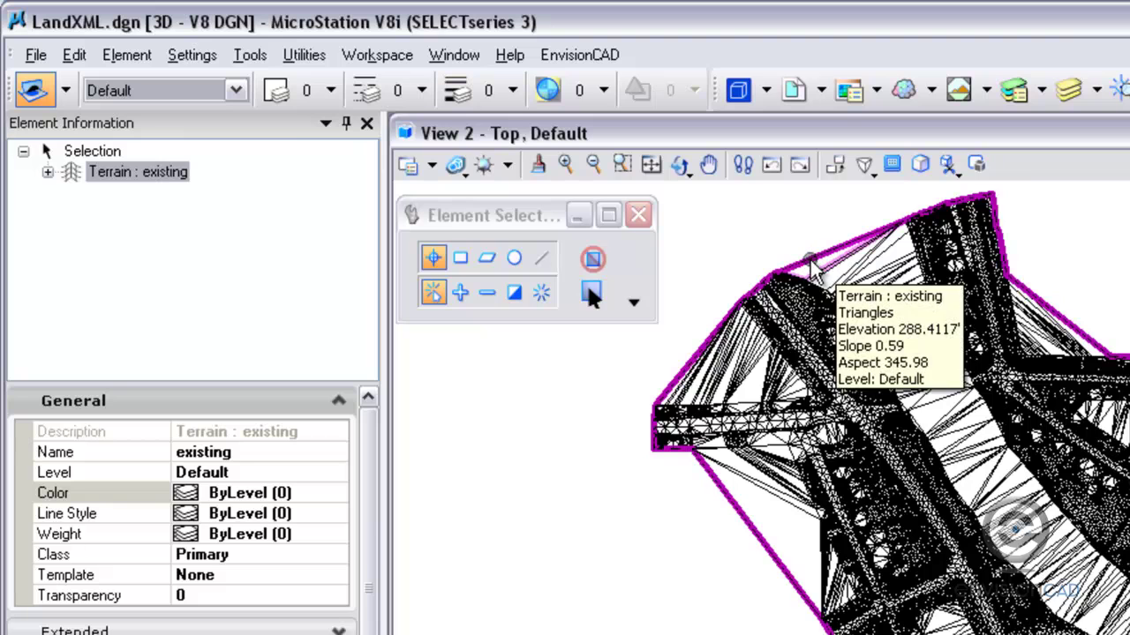
{"action": "left_click", "coordinate": [48, 172]}
{"action": "left_click", "coordinate": [71, 192]}
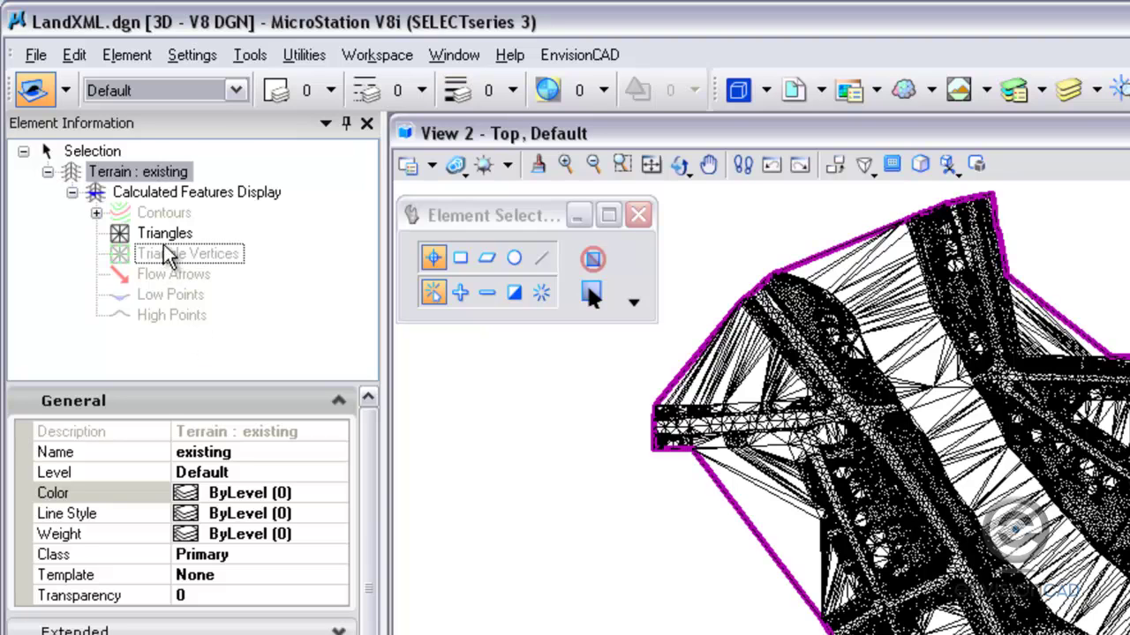
{"action": "left_click", "coordinate": [163, 234]}
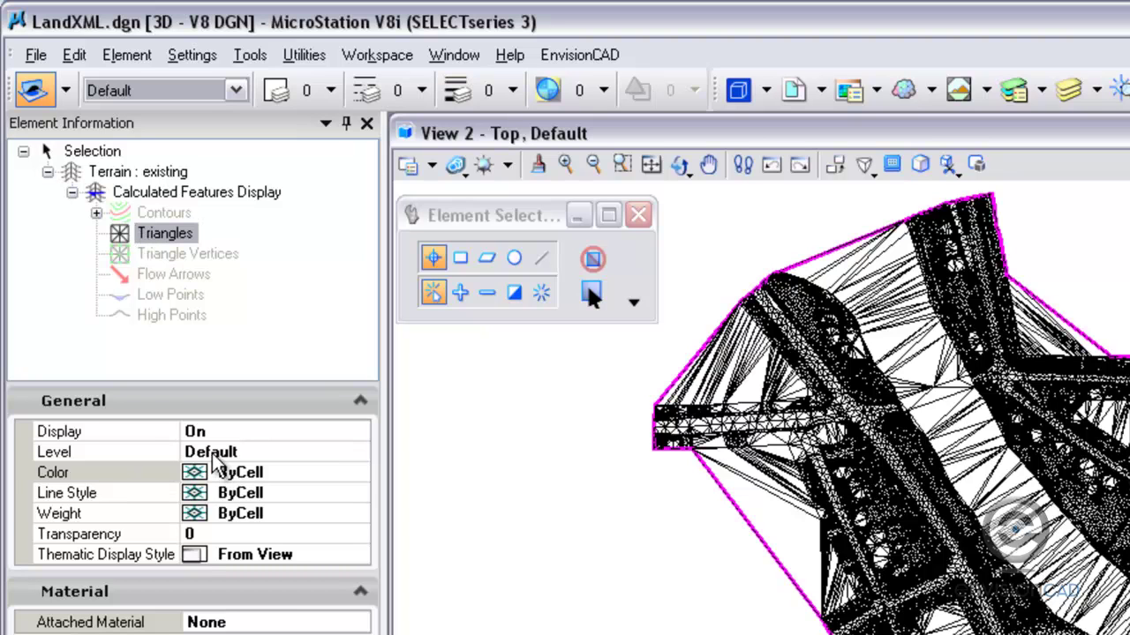
{"action": "left_click", "coordinate": [229, 472]}
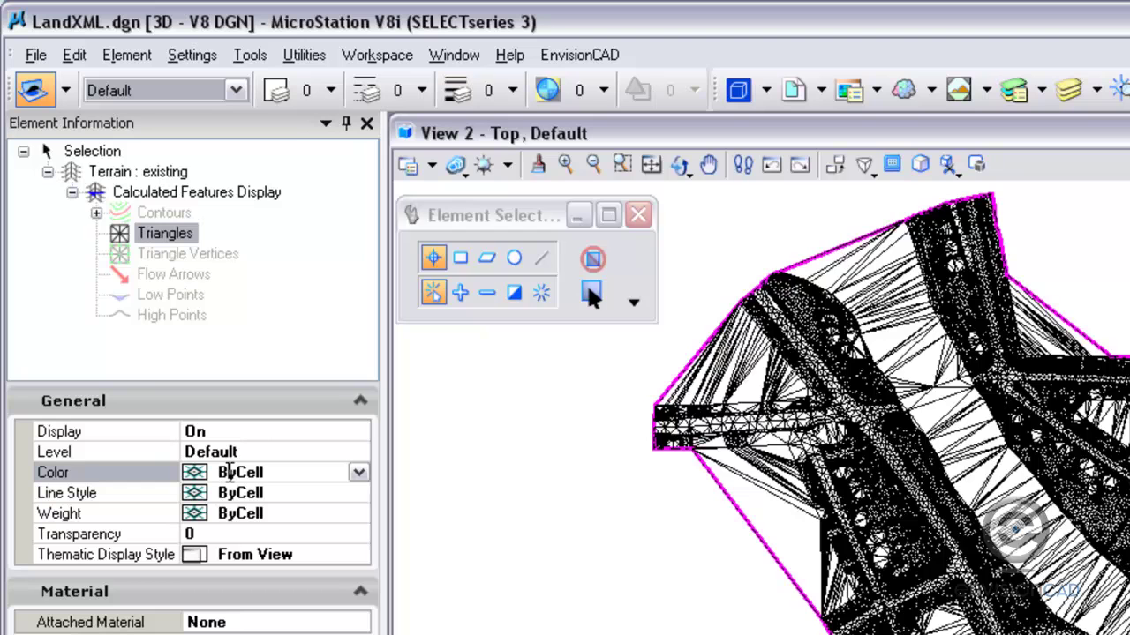
{"action": "left_click", "coordinate": [358, 473]}
{"action": "left_click", "coordinate": [655, 292]}
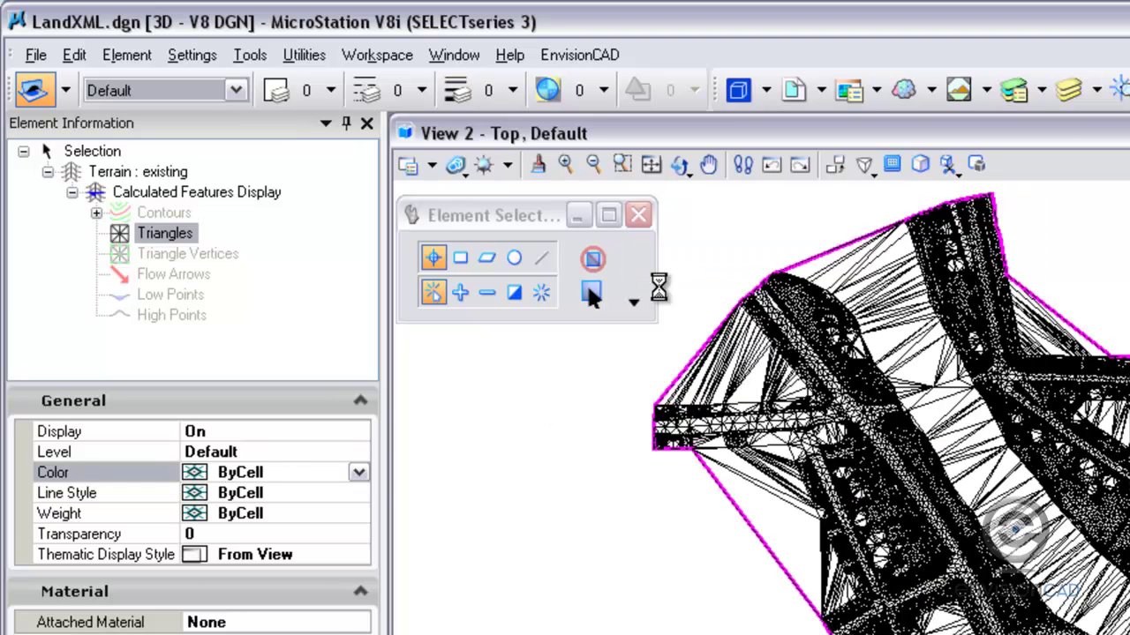
{"action": "left_click", "coordinate": [518, 582]}
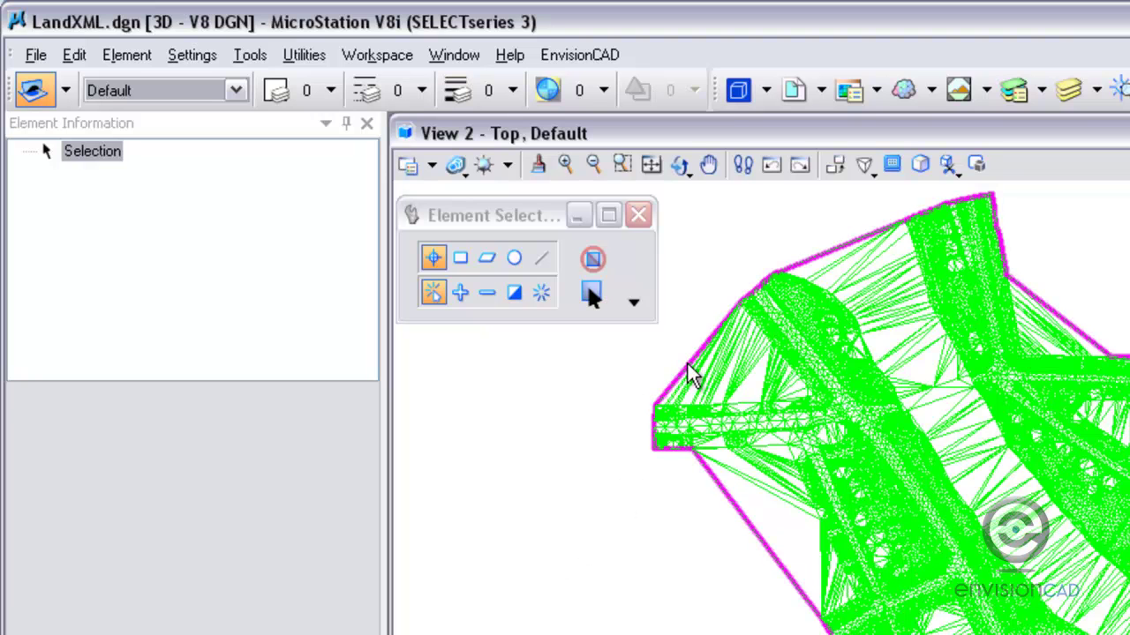
Reselect the terrain and turn off triangles in its calculated features display
{"action": "left_click", "coordinate": [668, 370]}
{"action": "left_click", "coordinate": [48, 172]}
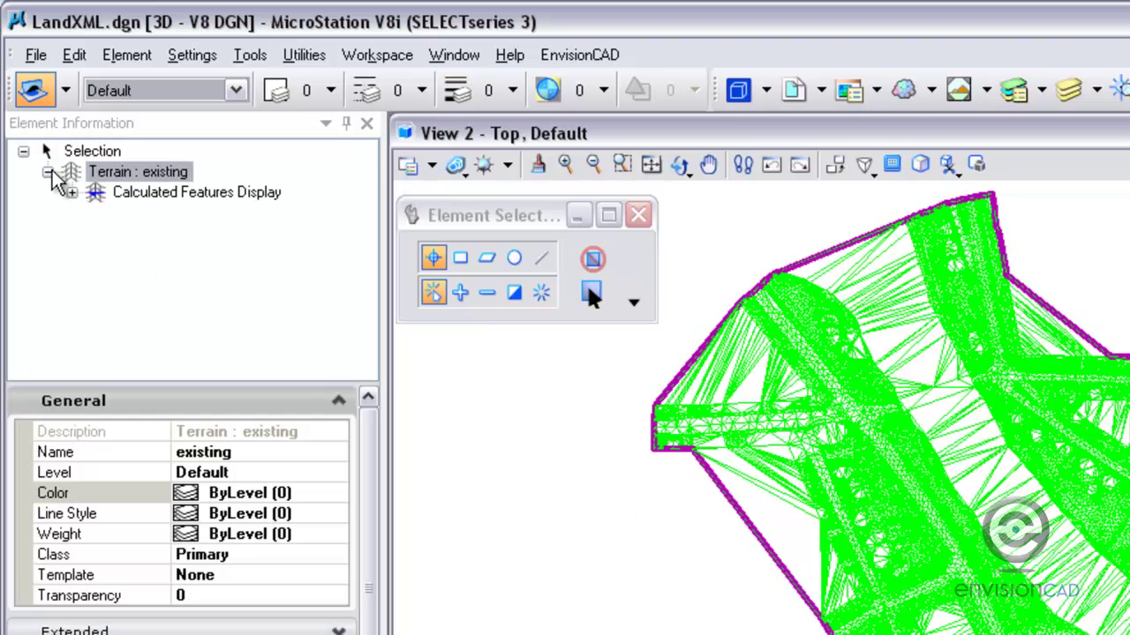
{"action": "left_click", "coordinate": [126, 201]}
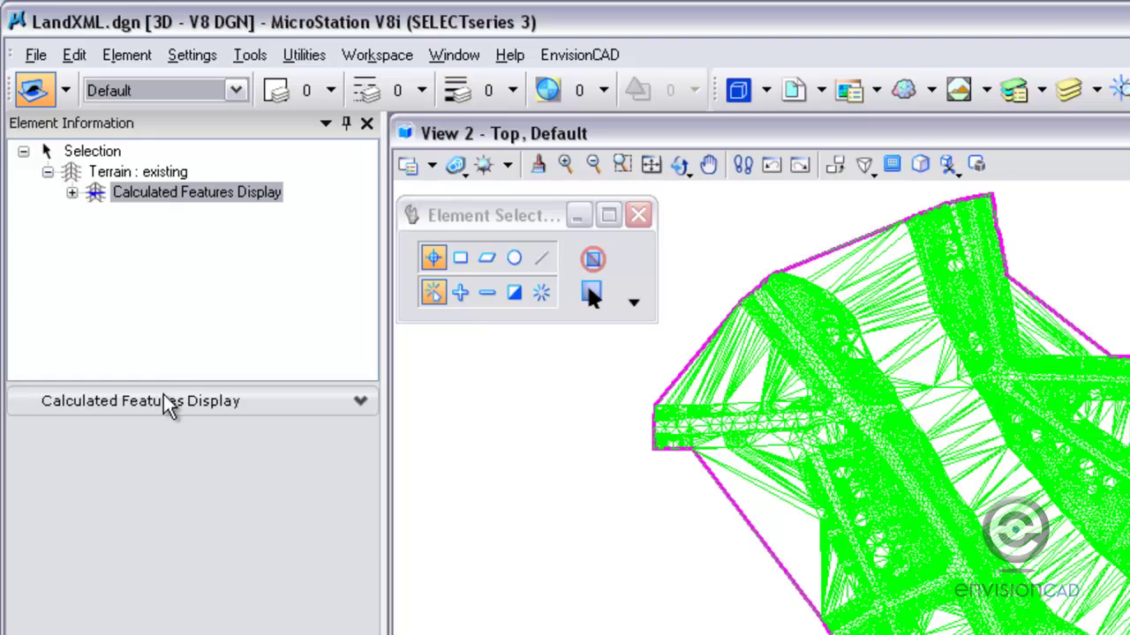
{"action": "left_click", "coordinate": [166, 406]}
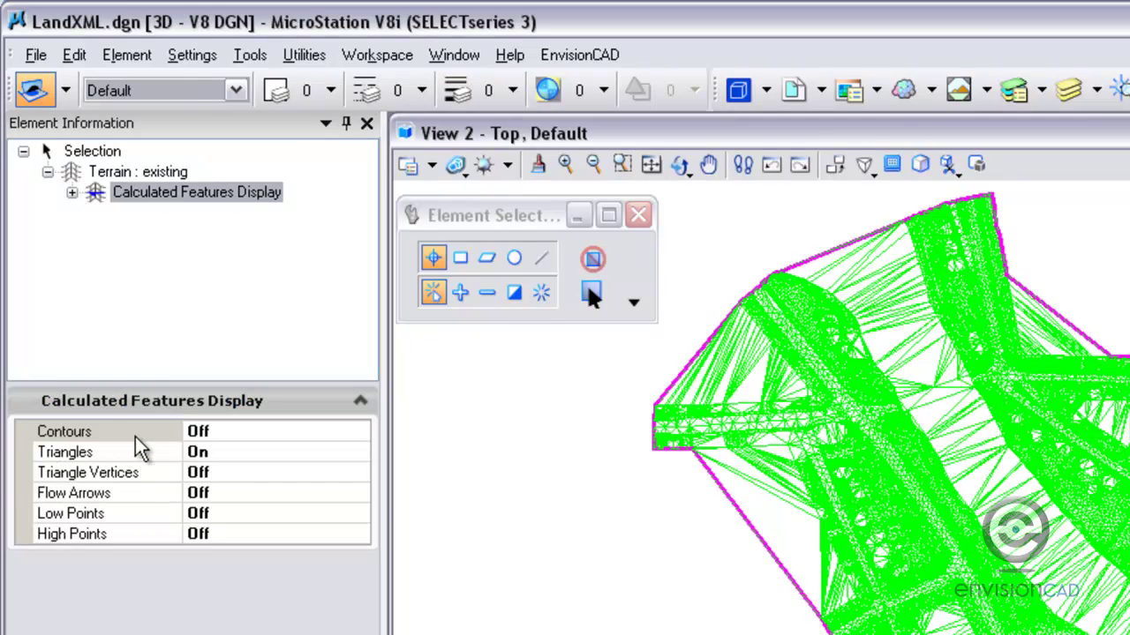
{"action": "left_click", "coordinate": [220, 455]}
{"action": "left_click", "coordinate": [358, 452]}
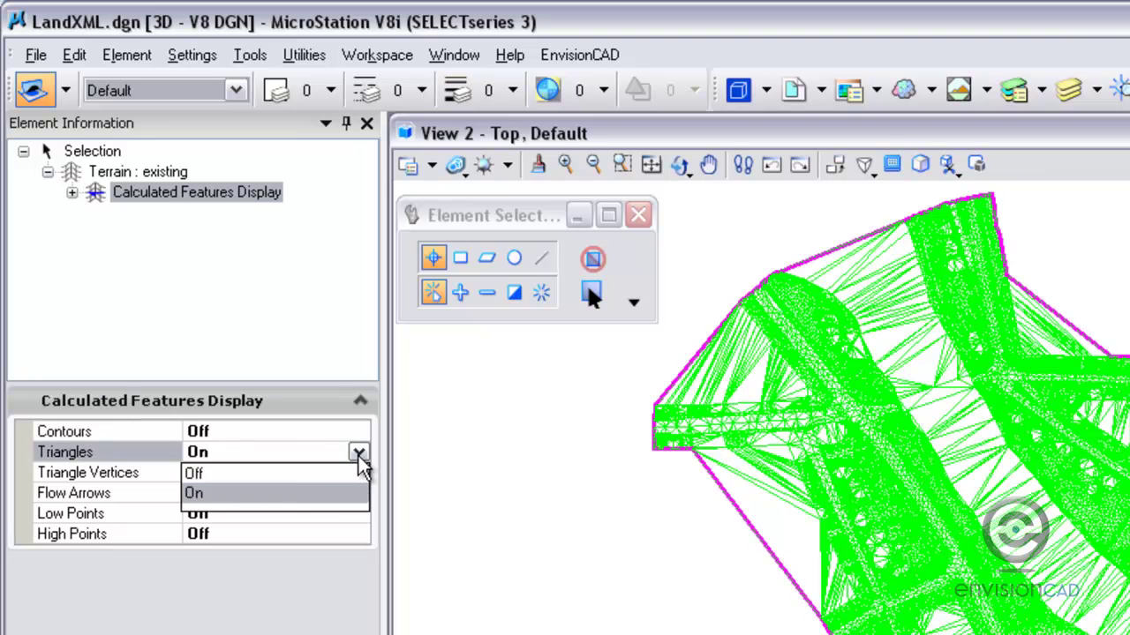
{"action": "left_click", "coordinate": [303, 474]}
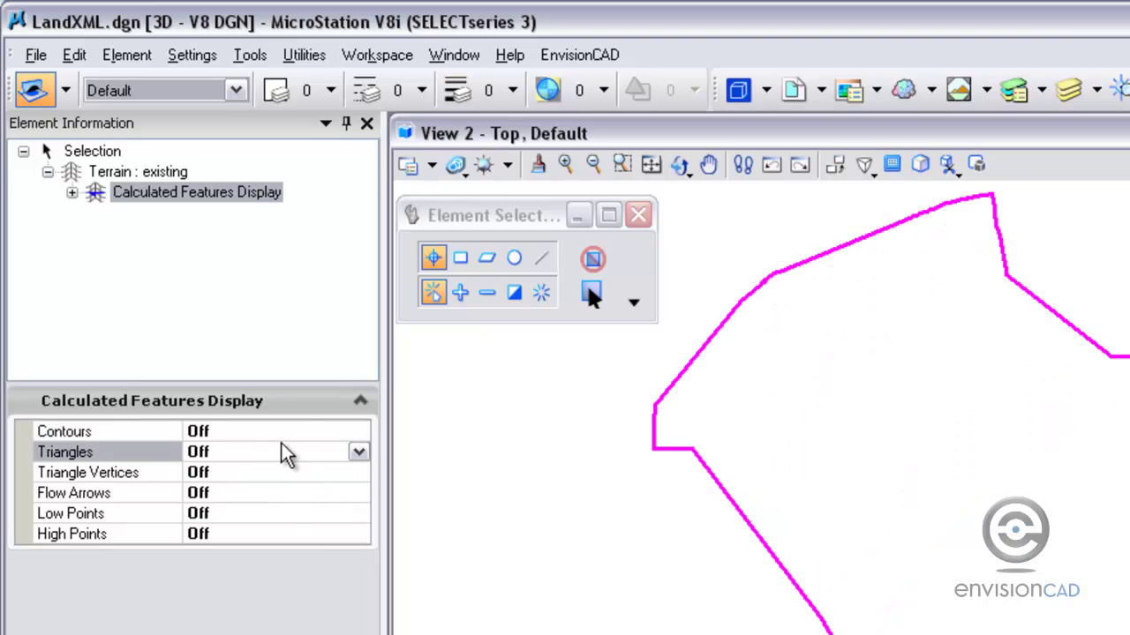
Turn on contours in the terrain's calculated features display
{"action": "left_click", "coordinate": [278, 431]}
{"action": "left_click", "coordinate": [358, 441]}
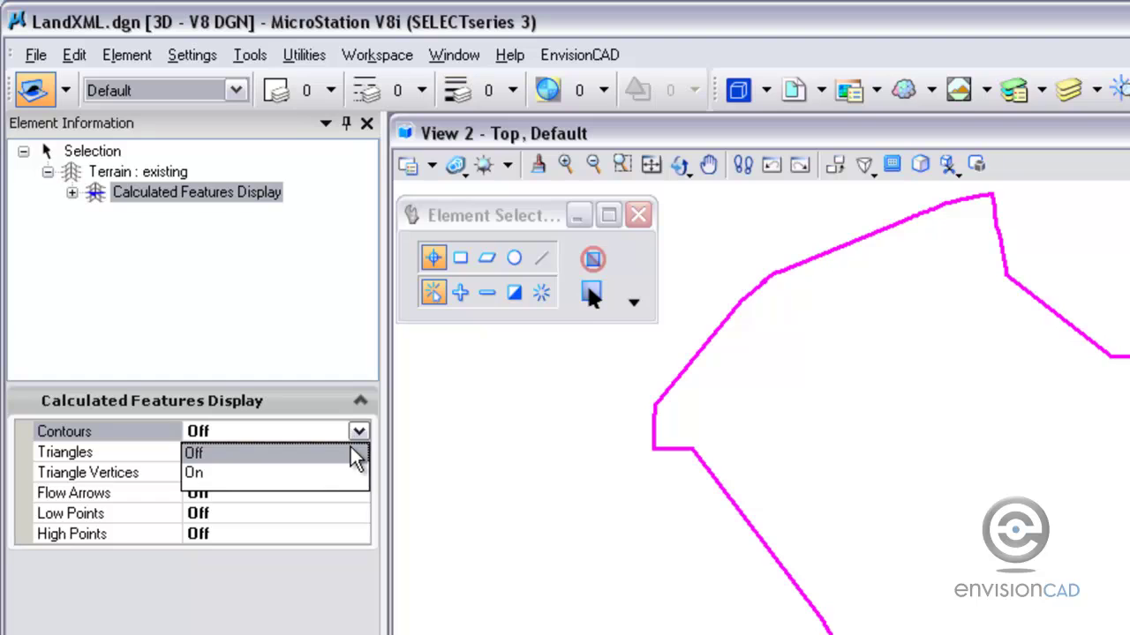
{"action": "left_click", "coordinate": [219, 472]}
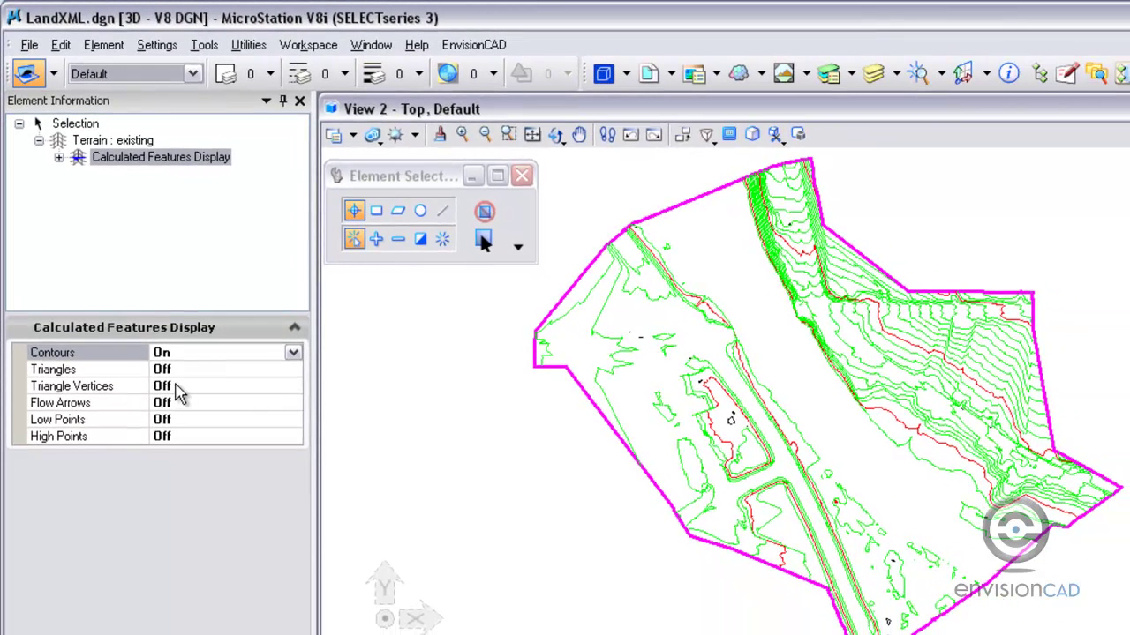
Set the terrain's major contour interval to 5 and open the properties of the major contours
{"action": "left_click", "coordinate": [58, 157]}
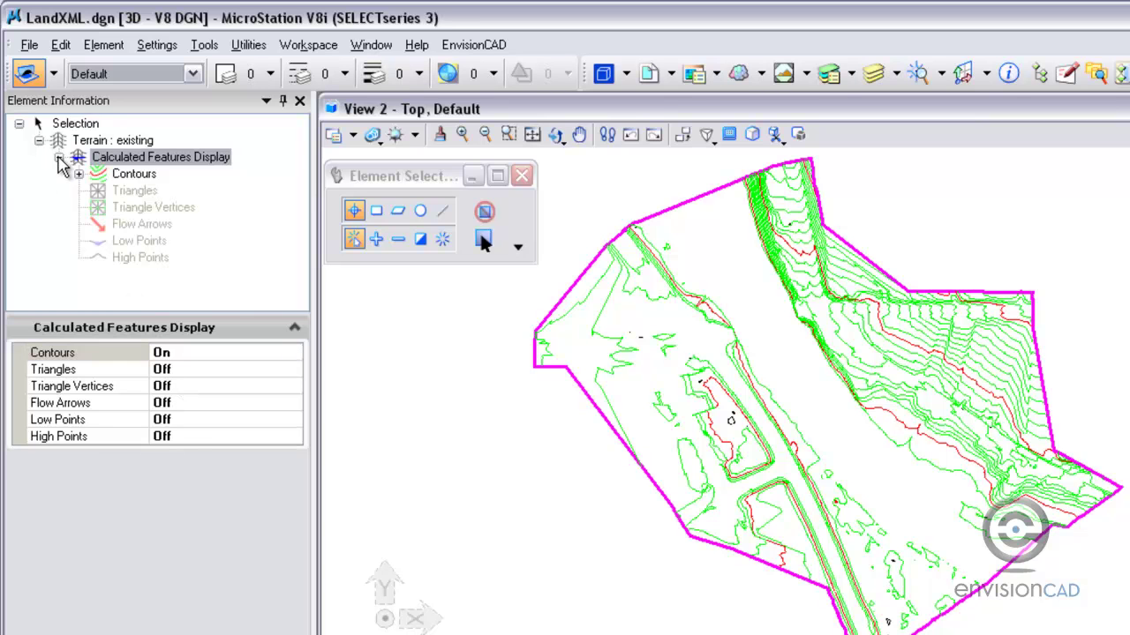
{"action": "left_click", "coordinate": [128, 174]}
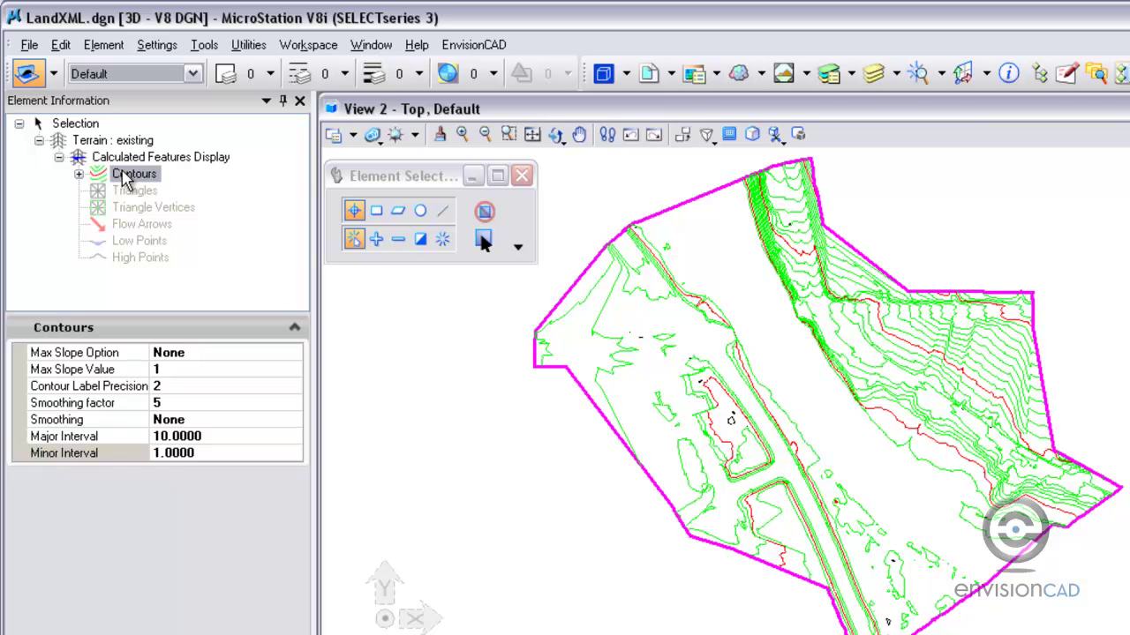
{"action": "left_click", "coordinate": [117, 436]}
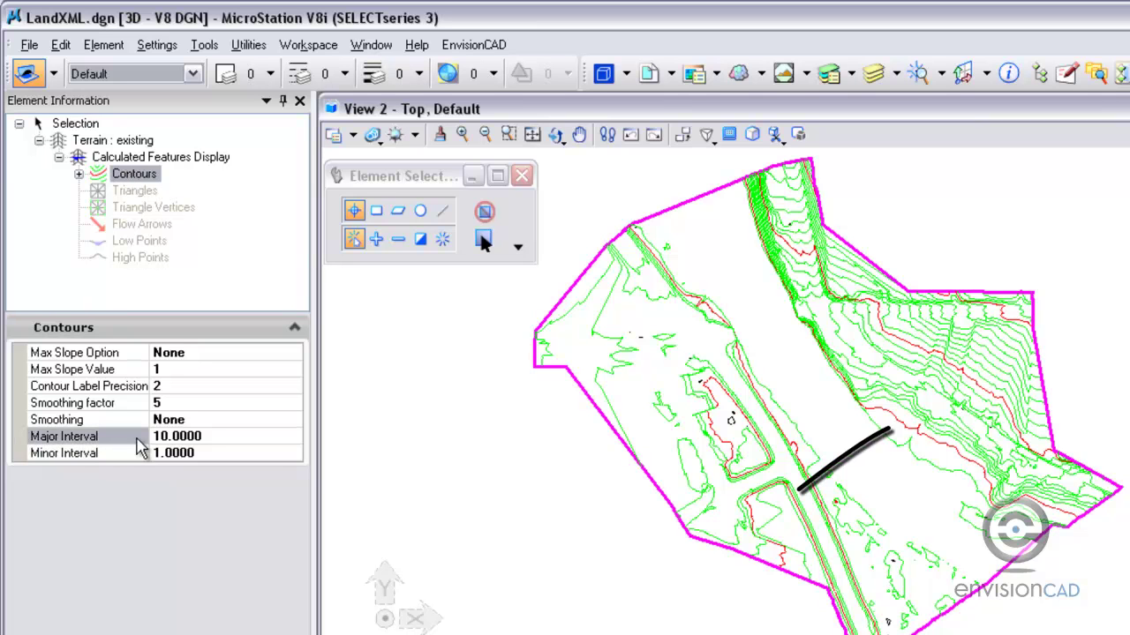
{"action": "left_click", "coordinate": [169, 436]}
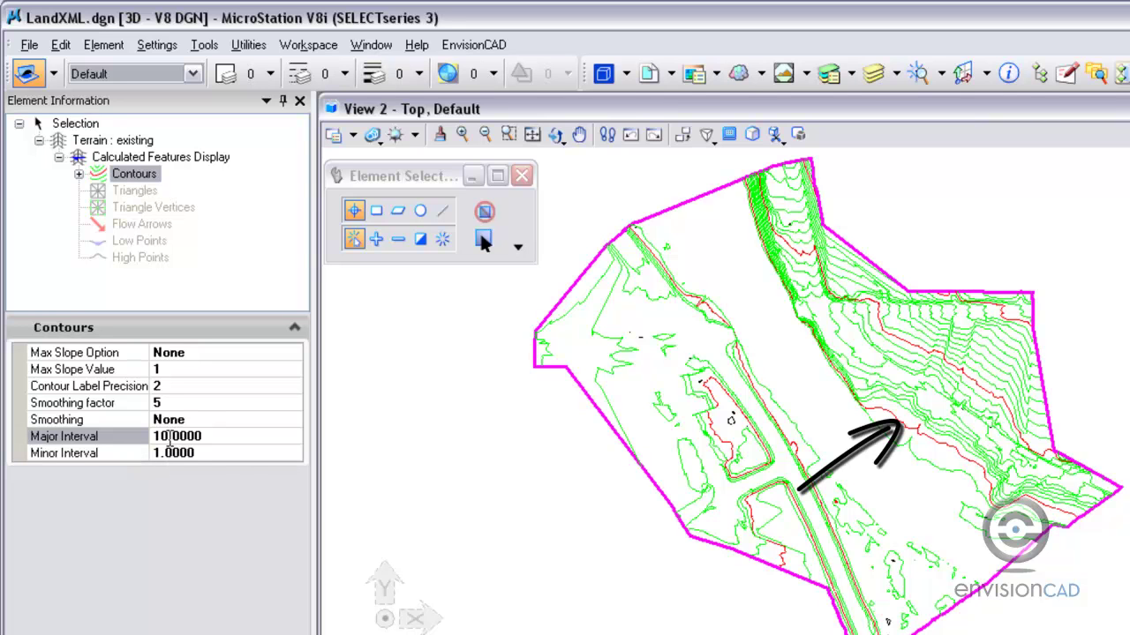
{"action": "double_click", "coordinate": [169, 437]}
{"action": "type", "text": "5"}
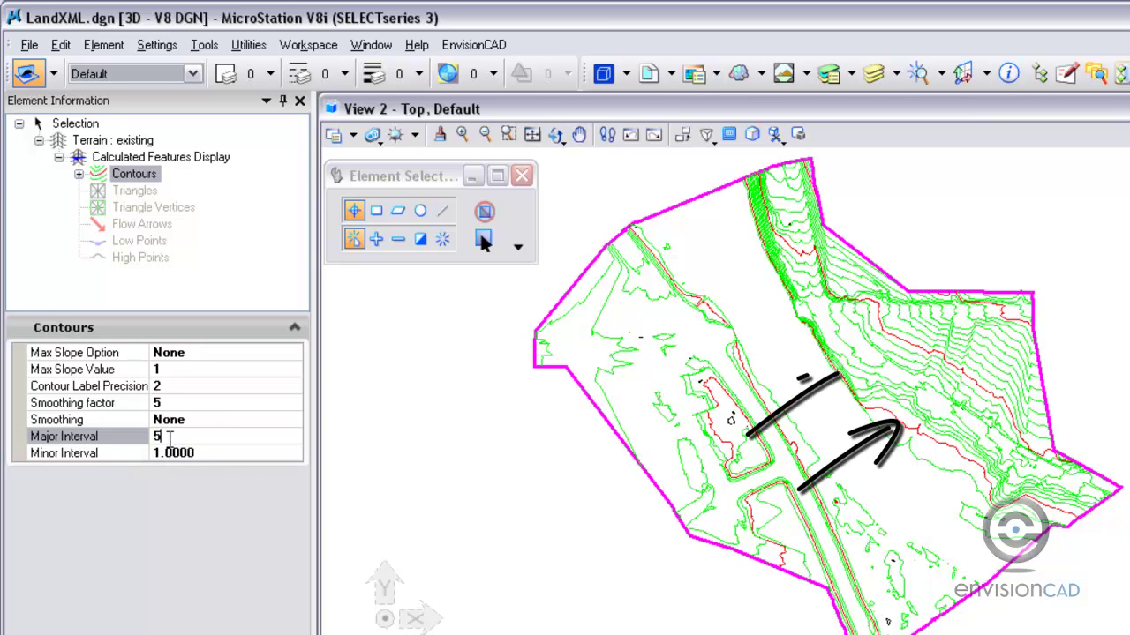
{"action": "left_click", "coordinate": [175, 450]}
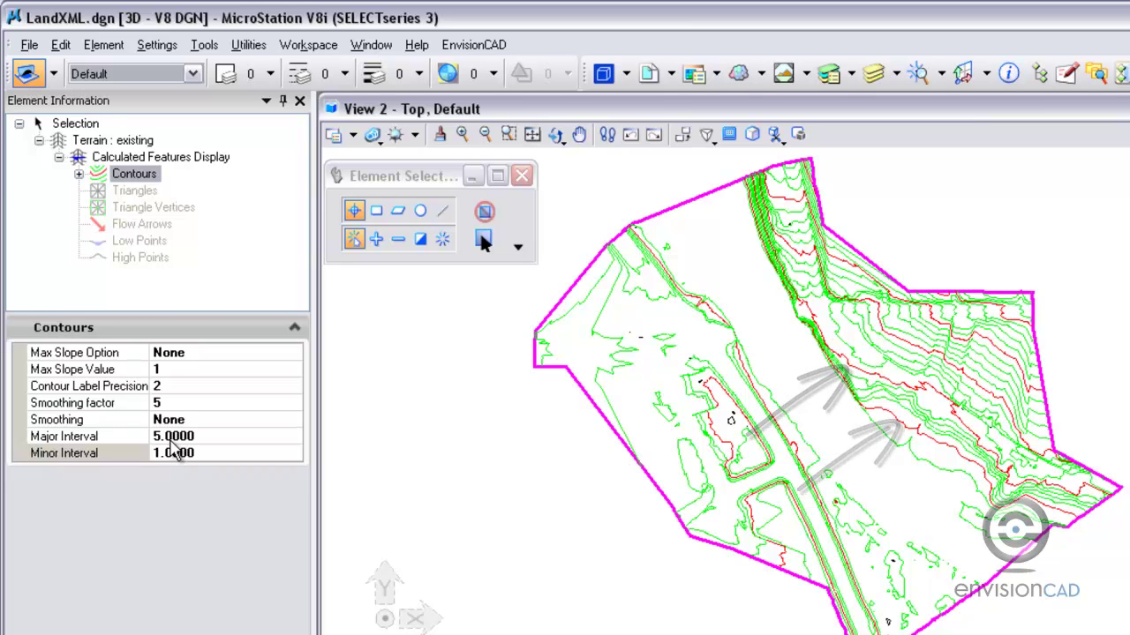
{"action": "left_click", "coordinate": [79, 174]}
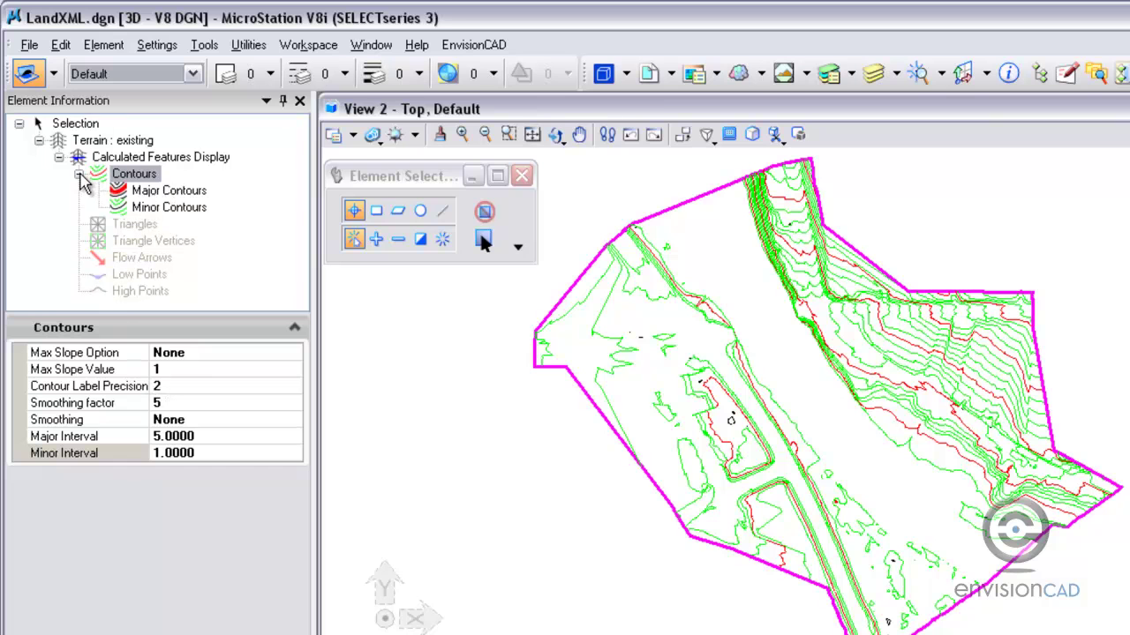
{"action": "left_click", "coordinate": [141, 192]}
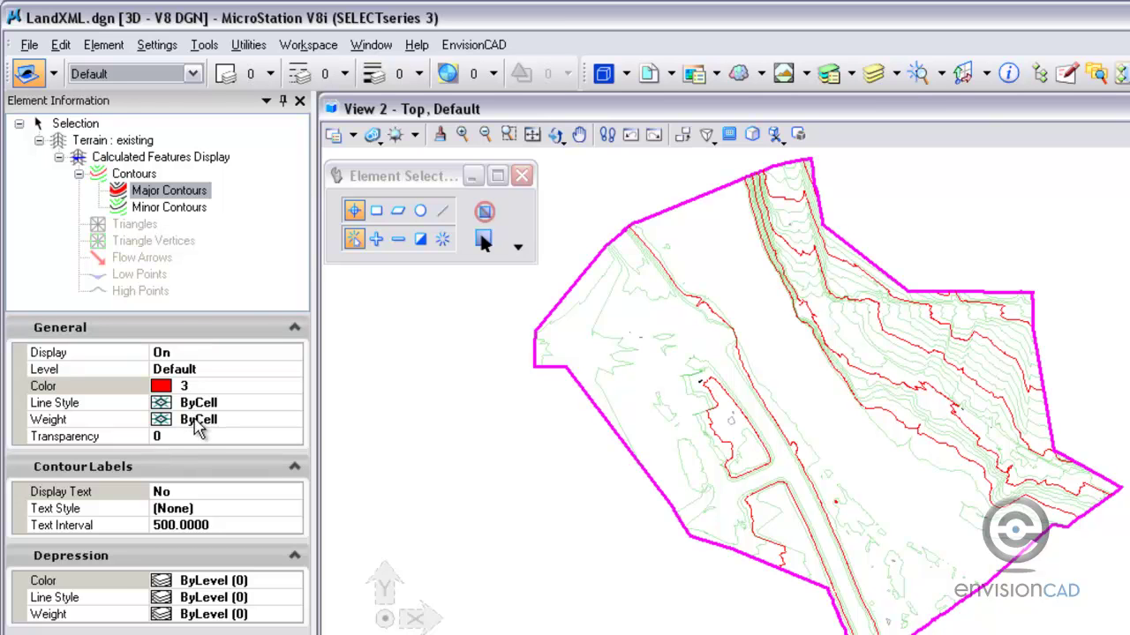
Turn off contours in the terrain's calculated features display
{"action": "left_click", "coordinate": [160, 157]}
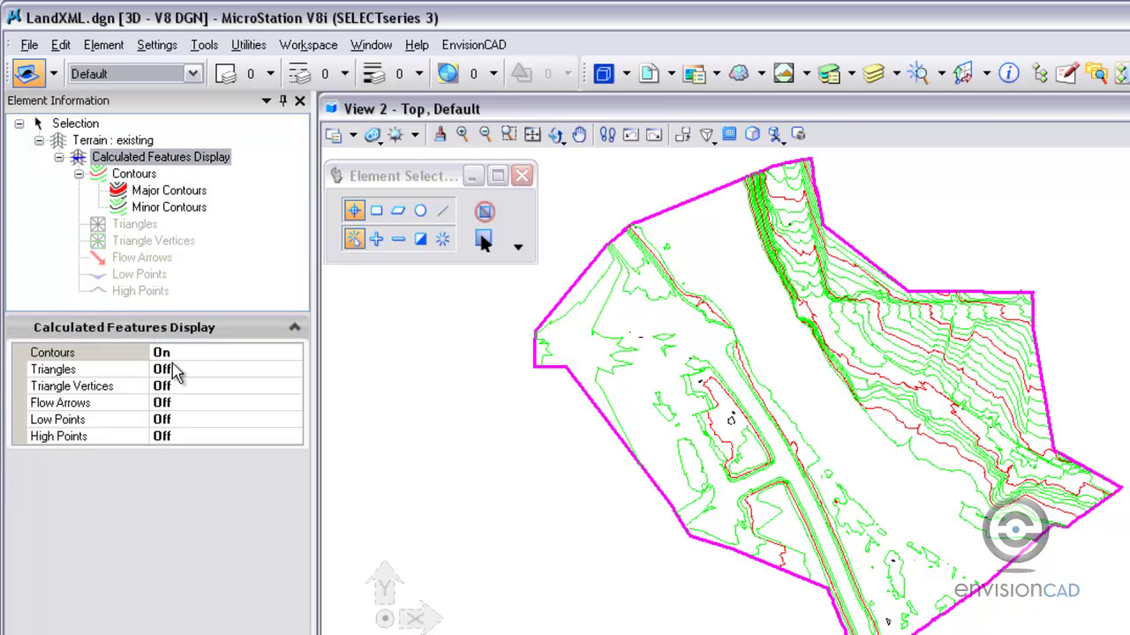
{"action": "left_click", "coordinate": [189, 353]}
{"action": "left_click", "coordinate": [292, 353]}
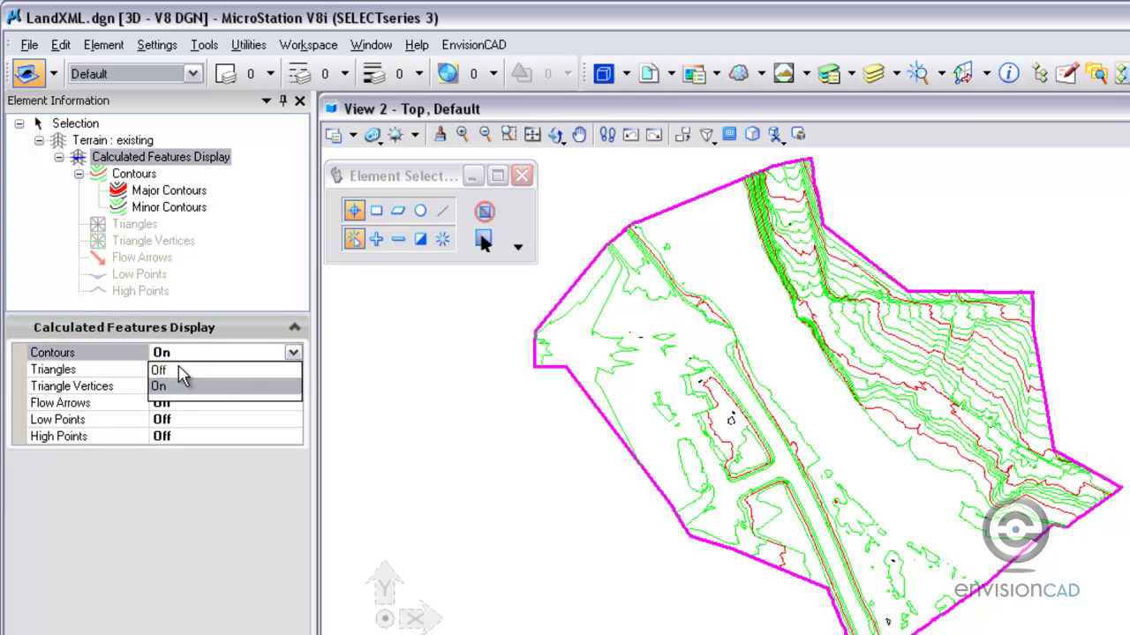
{"action": "left_click", "coordinate": [181, 372]}
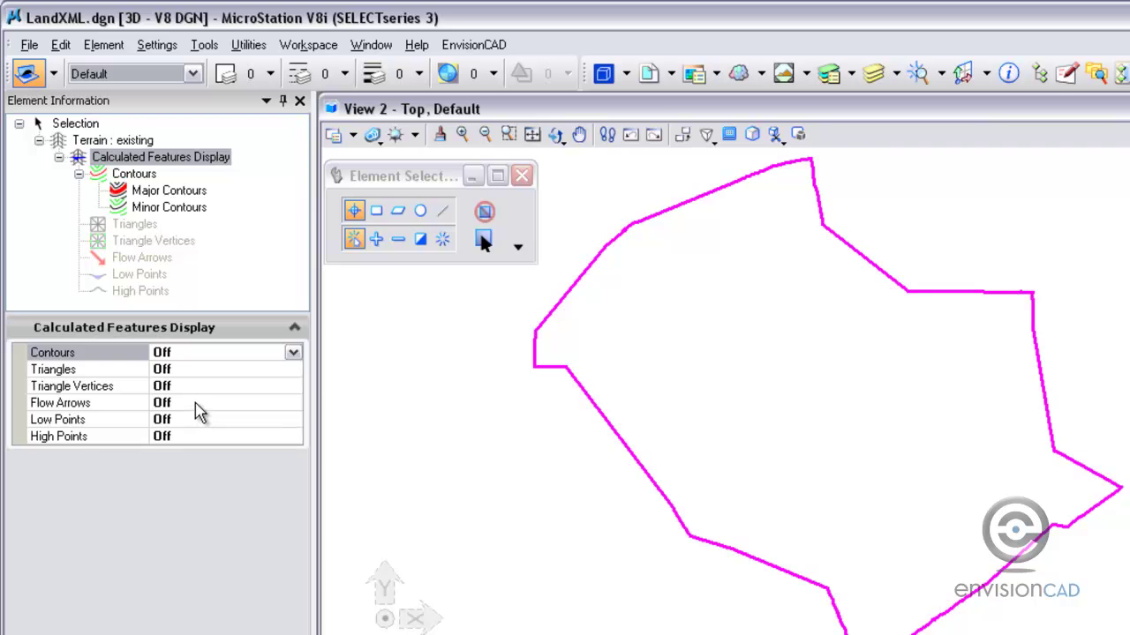
Turn on flow arrows in the terrain's calculated features display and examine the arrows up close
{"action": "left_click", "coordinate": [196, 404]}
{"action": "left_click", "coordinate": [292, 403]}
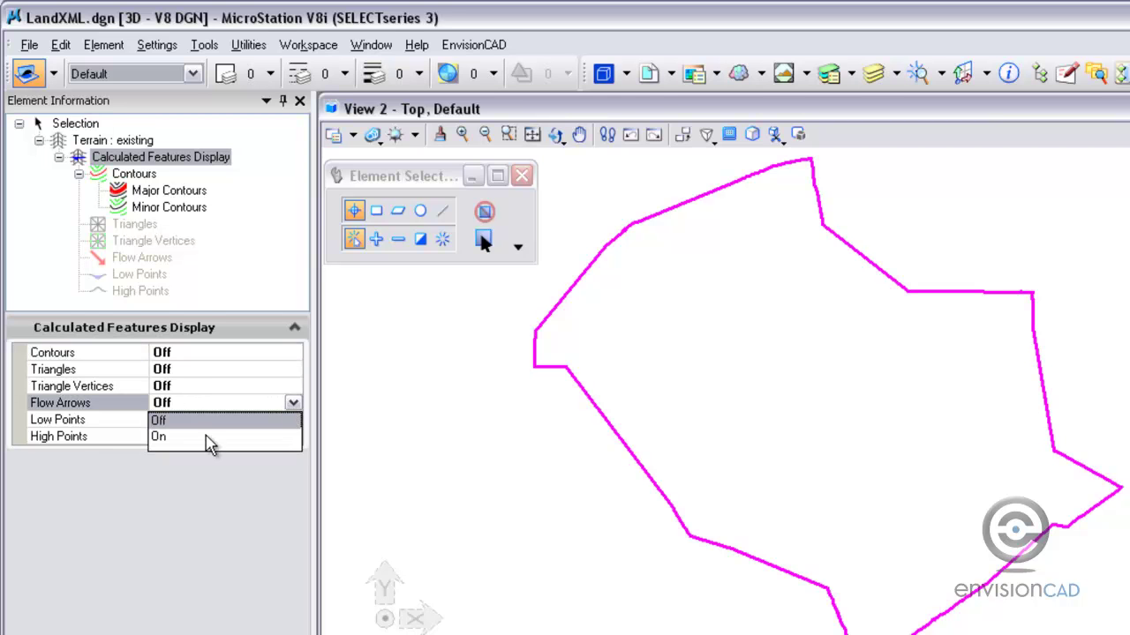
{"action": "left_click", "coordinate": [208, 438]}
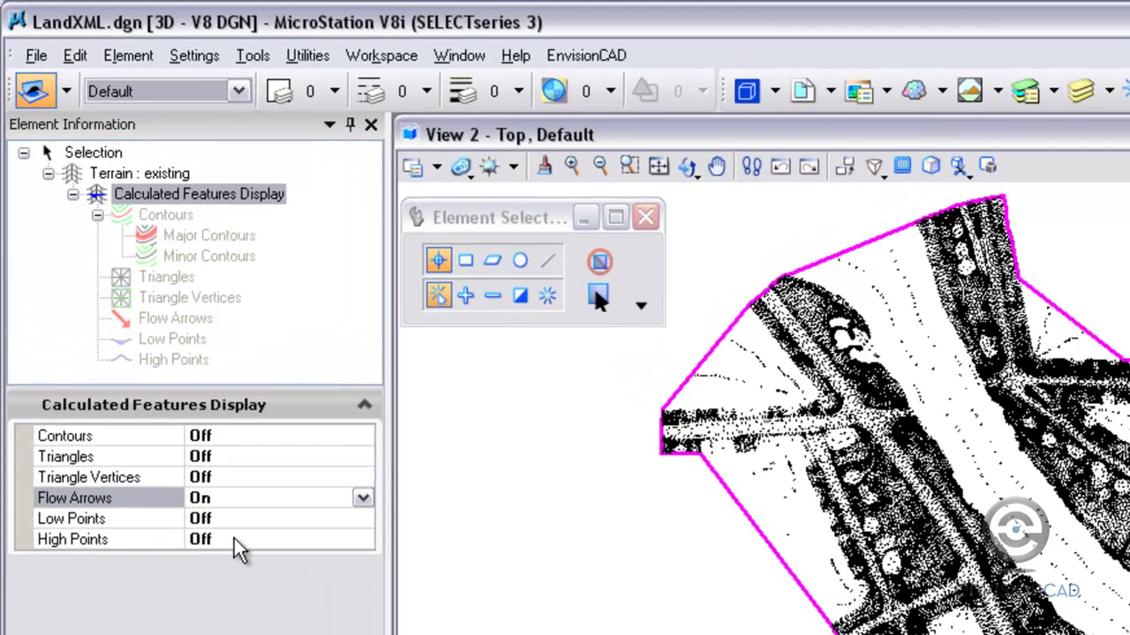
{"action": "scroll", "coordinate": [882, 428], "scroll_direction": "up", "scroll_amount": 6}
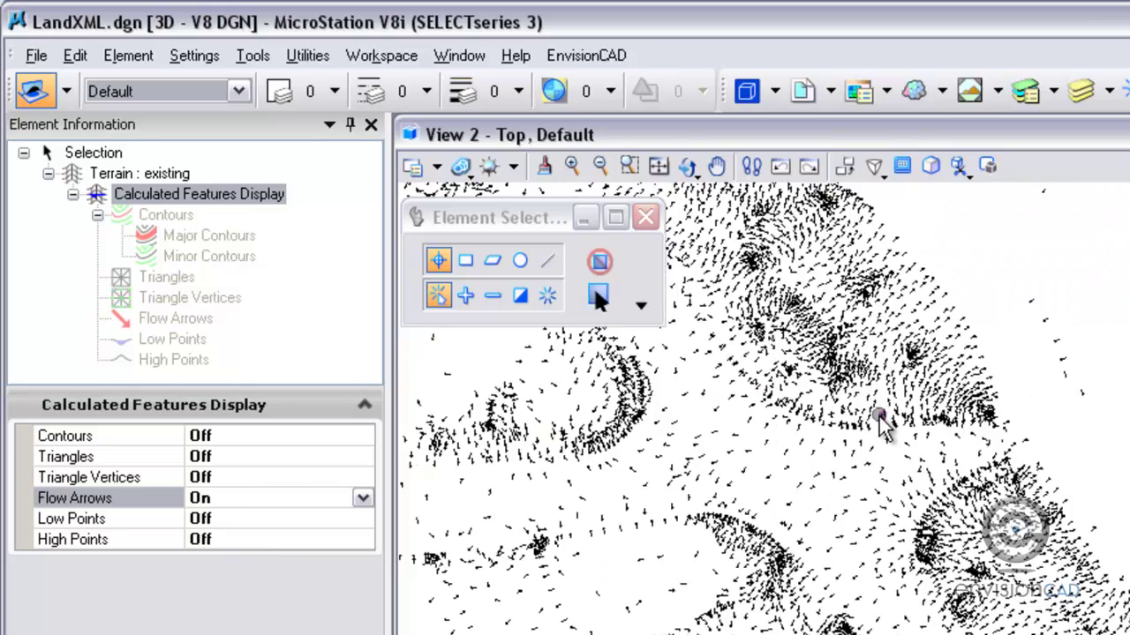
{"action": "scroll", "coordinate": [834, 508], "scroll_direction": "up", "scroll_amount": 2}
{"action": "middle_click_drag", "start_coordinate": [807, 404], "coordinate": [802, 516]}
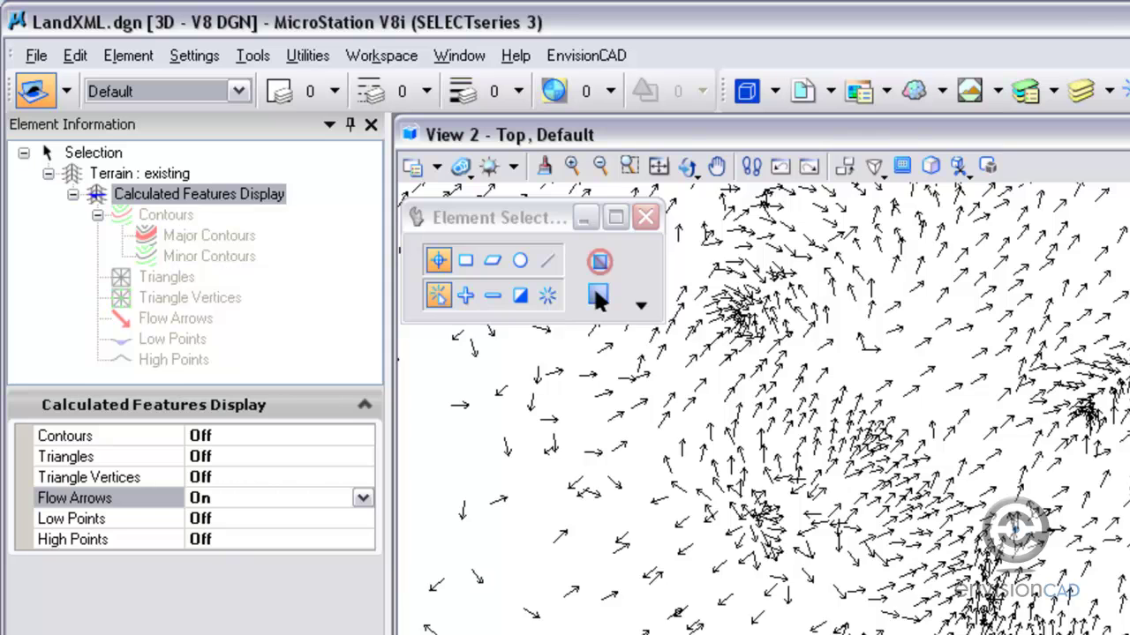
Turn on low points and high points in the terrain's calculated features display
{"action": "scroll", "coordinate": [883, 618], "scroll_direction": "down", "scroll_amount": 2}
{"action": "middle_click_drag", "start_coordinate": [878, 634], "coordinate": [900, 618]}
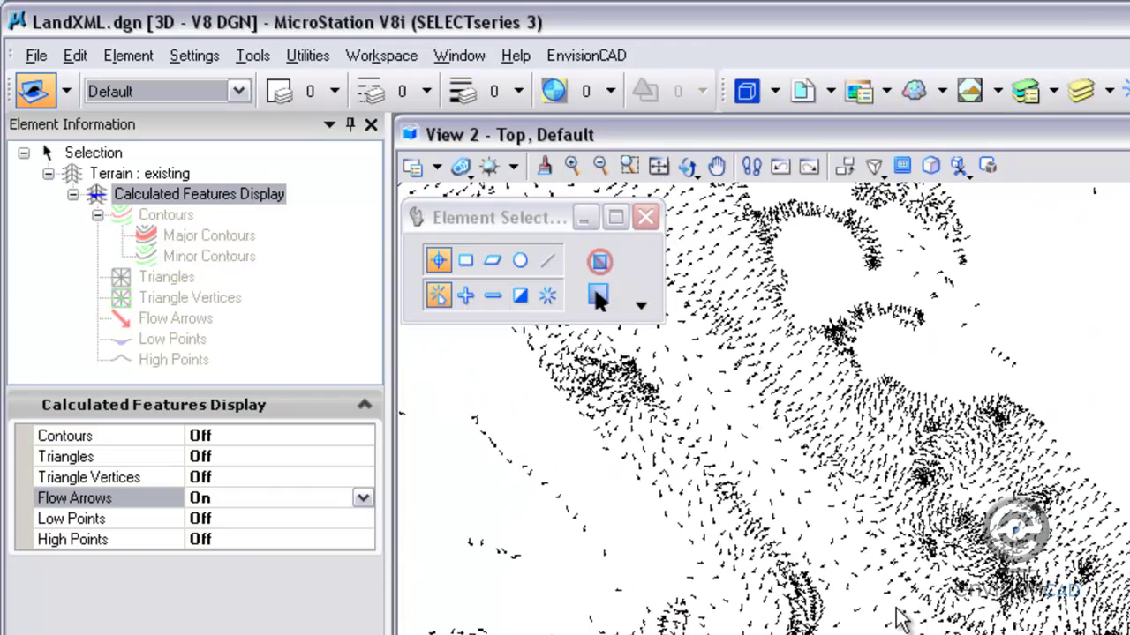
{"action": "left_click", "coordinate": [258, 519]}
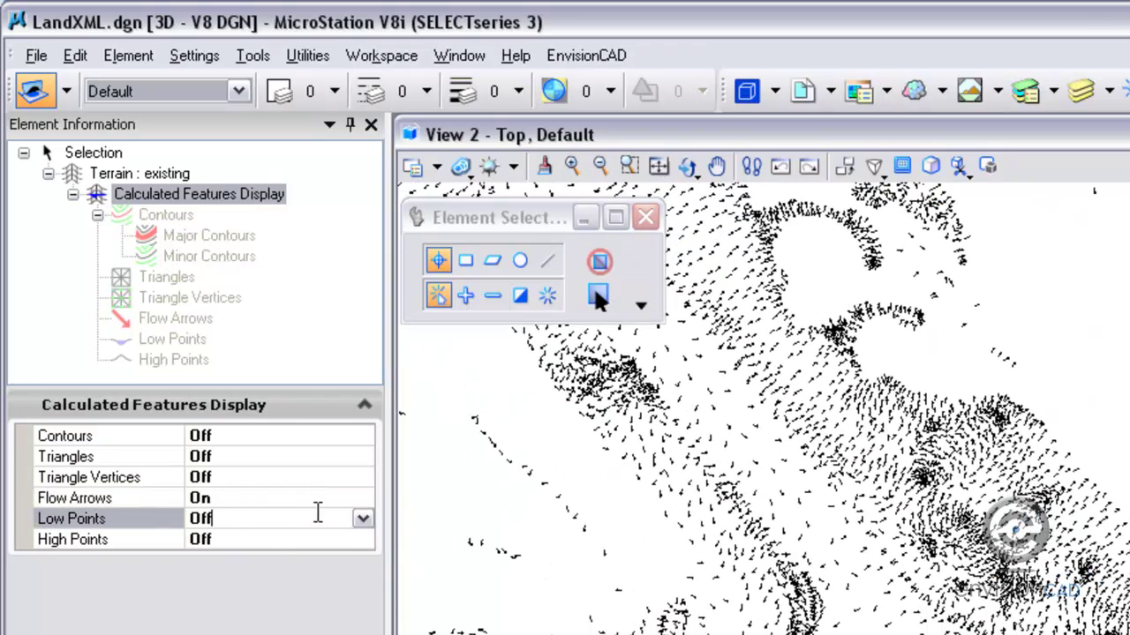
{"action": "left_click", "coordinate": [361, 519]}
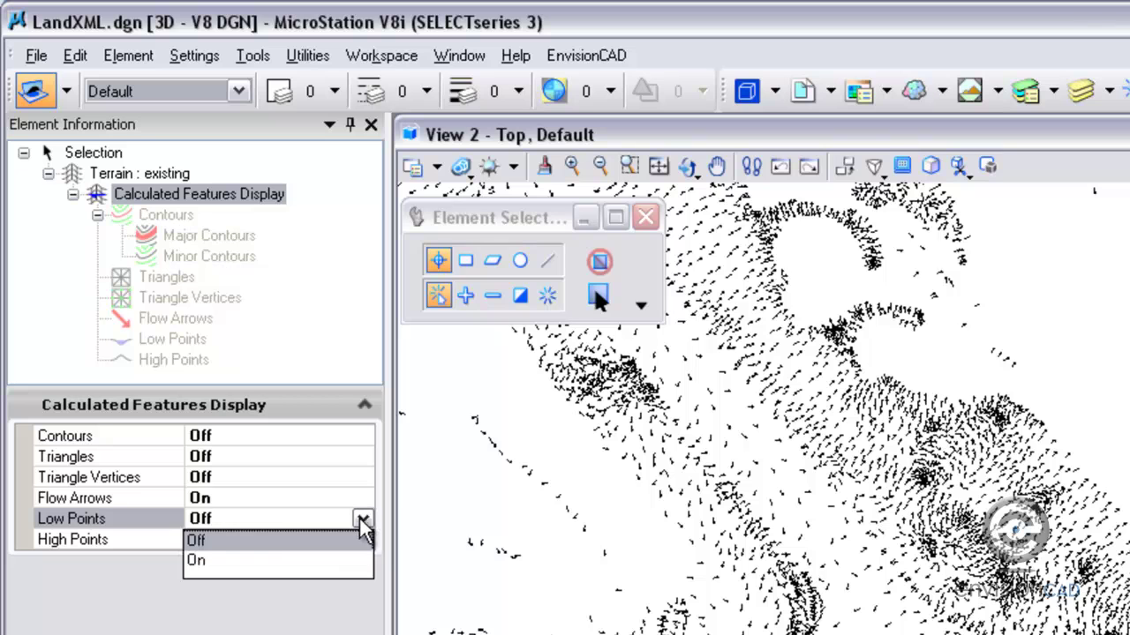
{"action": "left_click", "coordinate": [250, 560]}
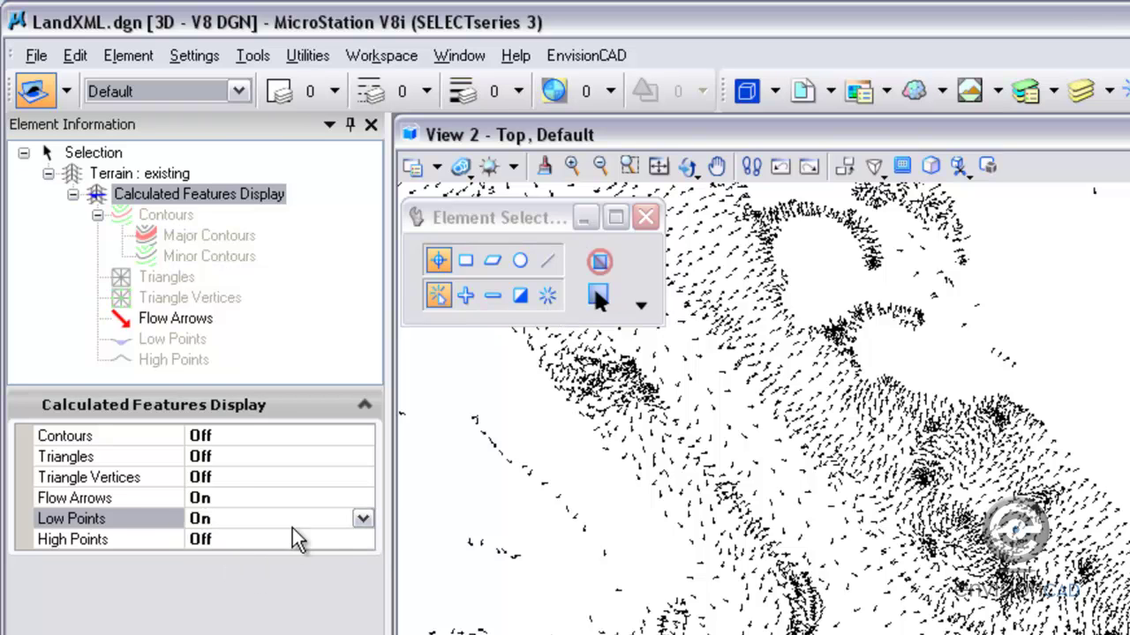
{"action": "left_click", "coordinate": [235, 541]}
{"action": "left_click", "coordinate": [343, 539]}
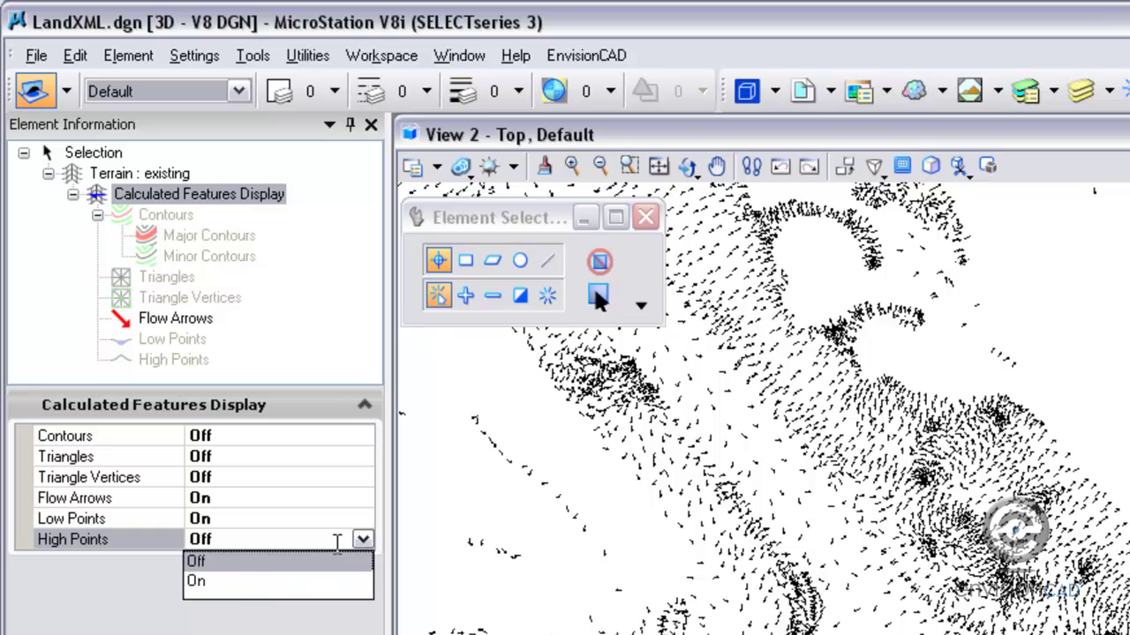
{"action": "left_click", "coordinate": [228, 582]}
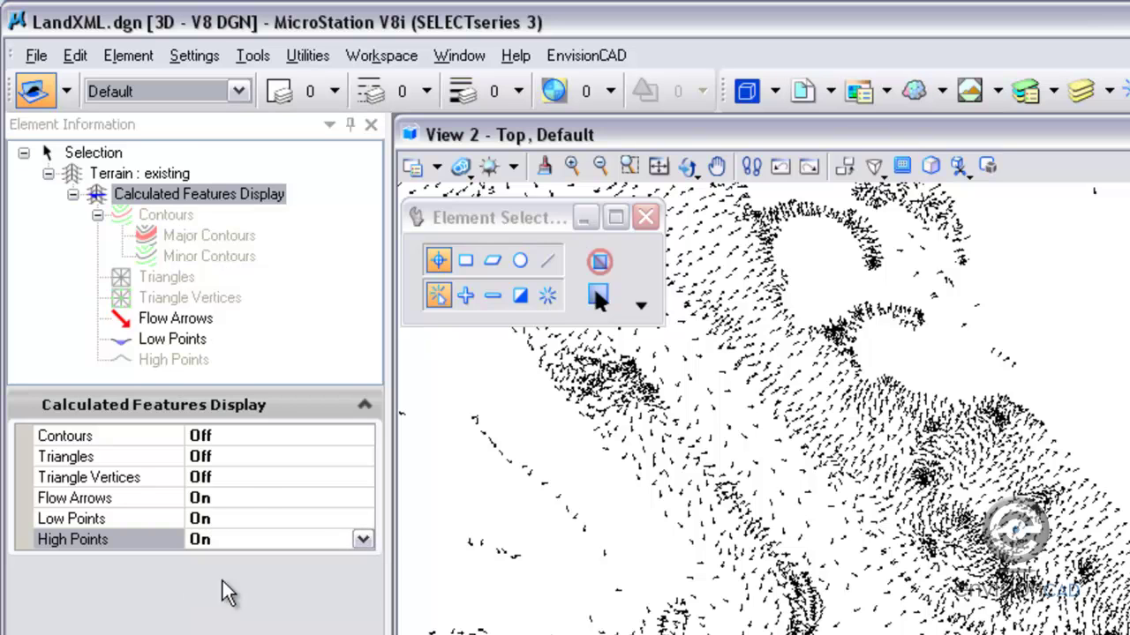
Set the terrain's low points to line weight 10 and blue color 1
{"action": "left_click", "coordinate": [161, 349]}
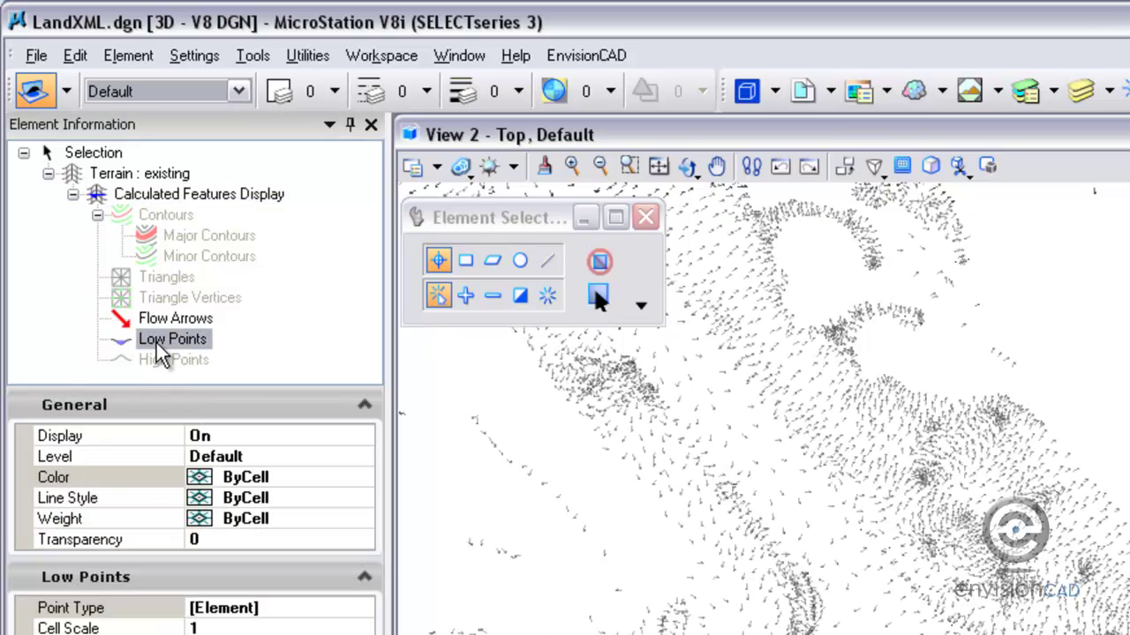
{"action": "left_click", "coordinate": [279, 519]}
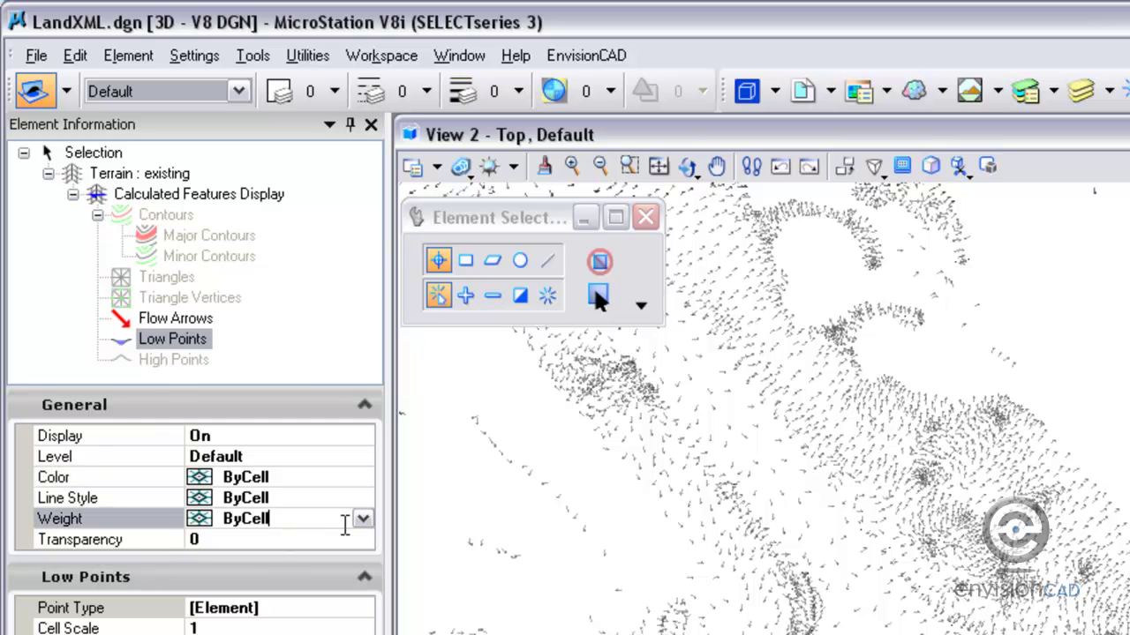
{"action": "left_click", "coordinate": [363, 520]}
{"action": "left_click", "coordinate": [265, 630]}
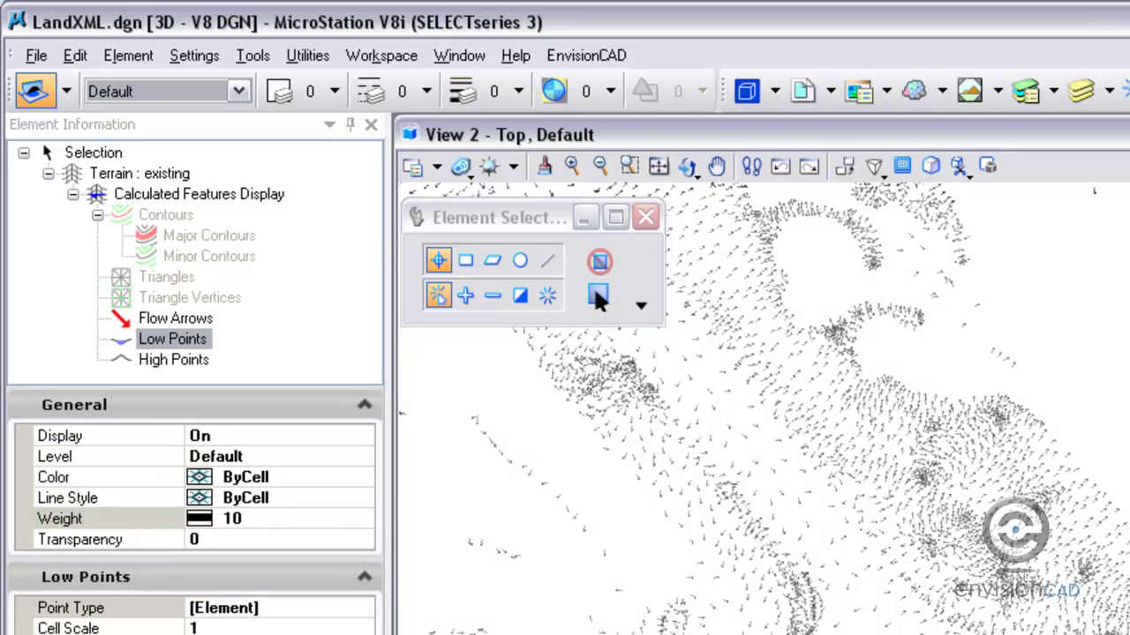
{"action": "left_click", "coordinate": [246, 477]}
{"action": "left_click", "coordinate": [362, 477]}
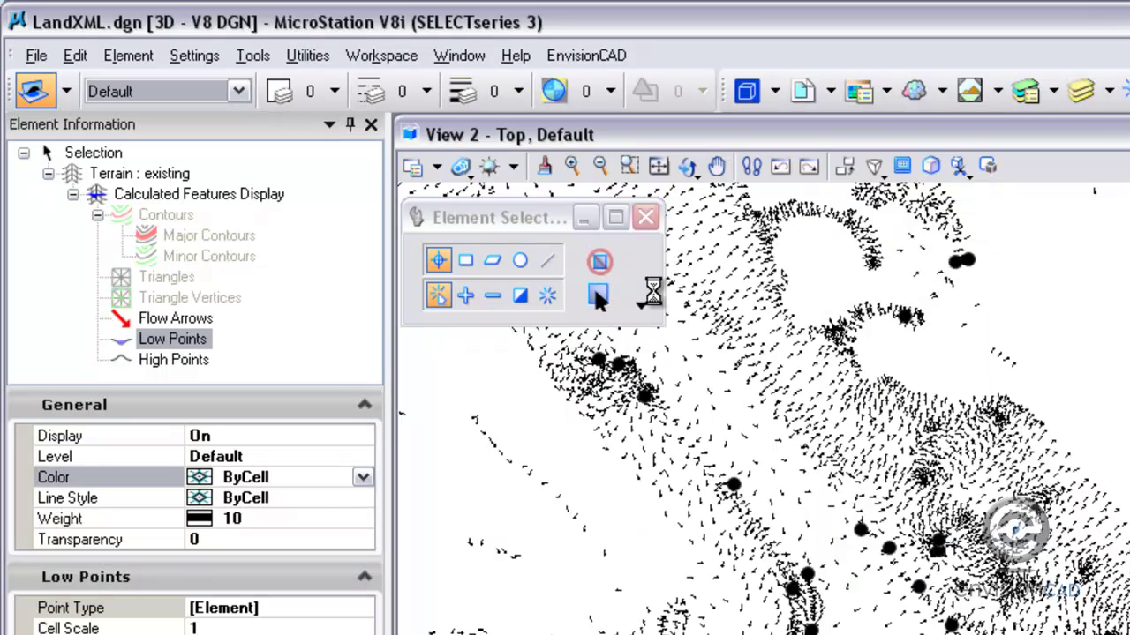
{"action": "double_click", "coordinate": [645, 291]}
Set the terrain's high points to red color 3 and give them a heavier line weight
{"action": "left_click", "coordinate": [151, 360]}
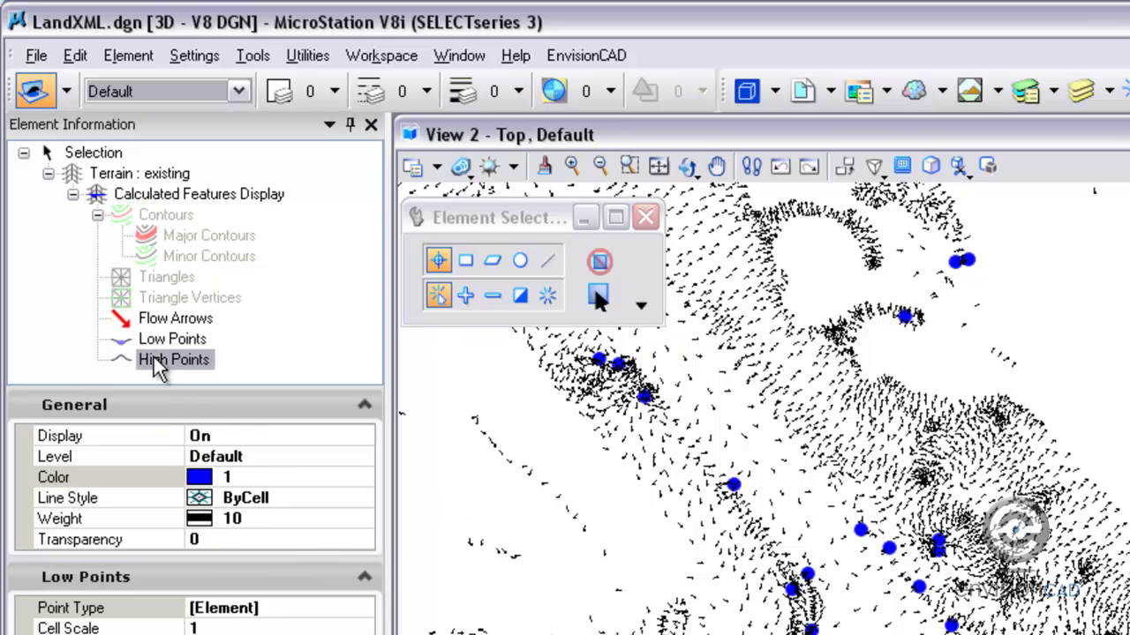
{"action": "left_click", "coordinate": [227, 476]}
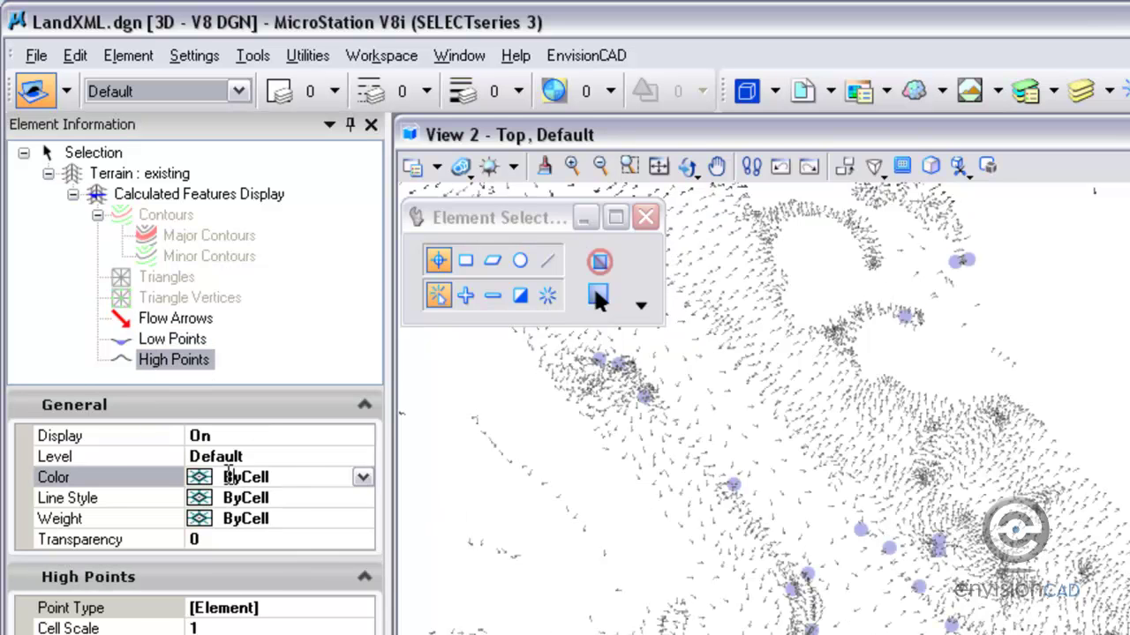
{"action": "left_click", "coordinate": [363, 476]}
{"action": "double_click", "coordinate": [682, 291]}
{"action": "left_click", "coordinate": [283, 519]}
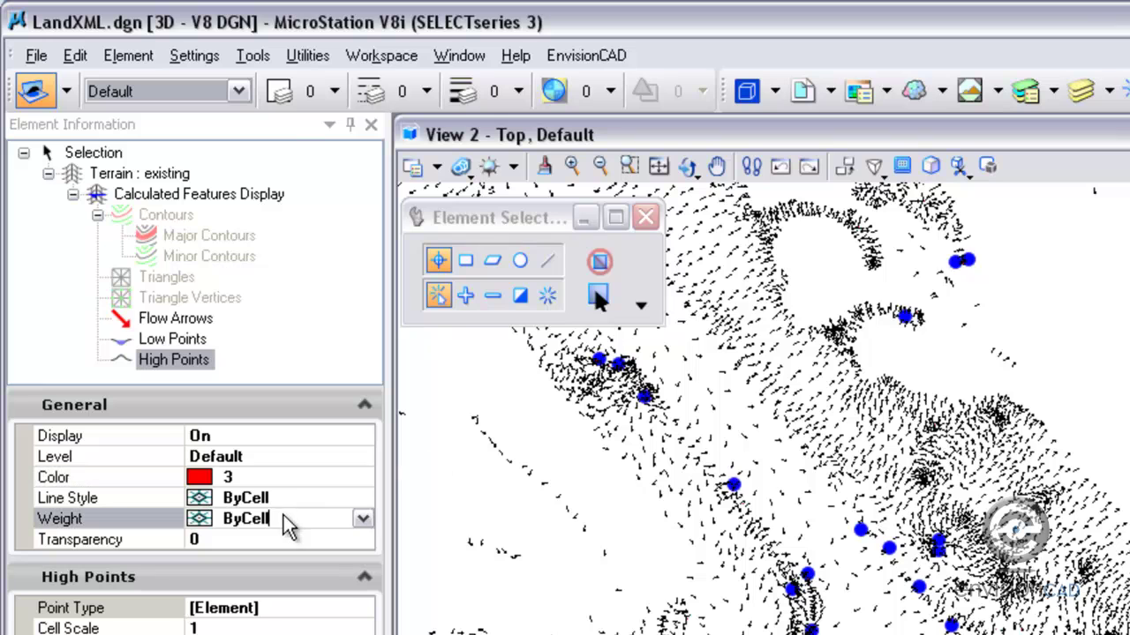
{"action": "left_click", "coordinate": [363, 519]}
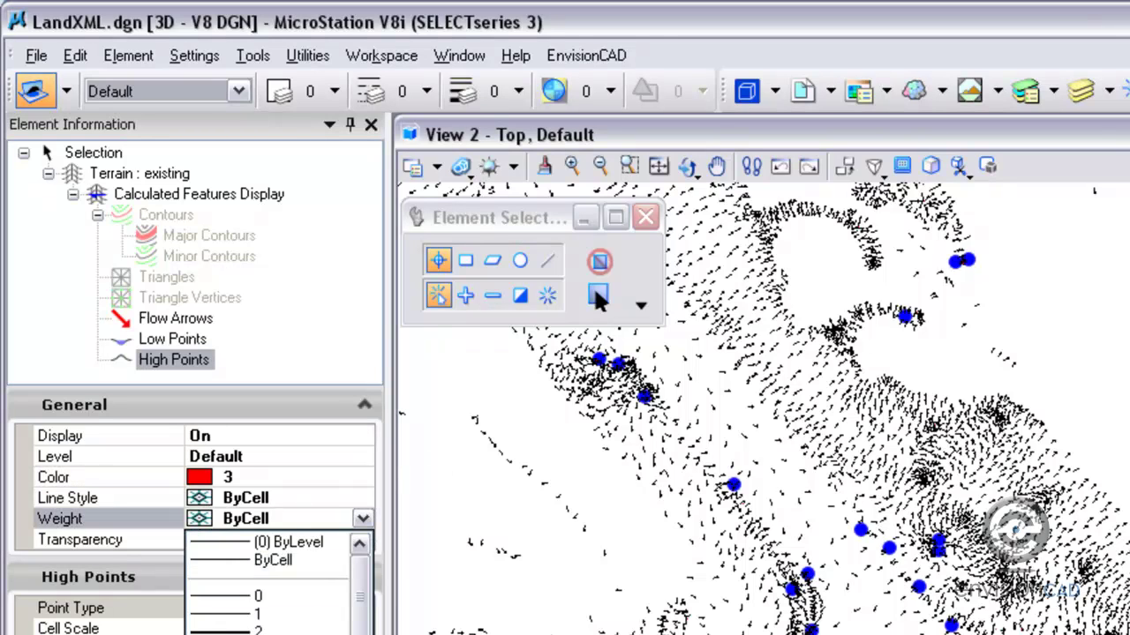
{"action": "left_click", "coordinate": [265, 634]}
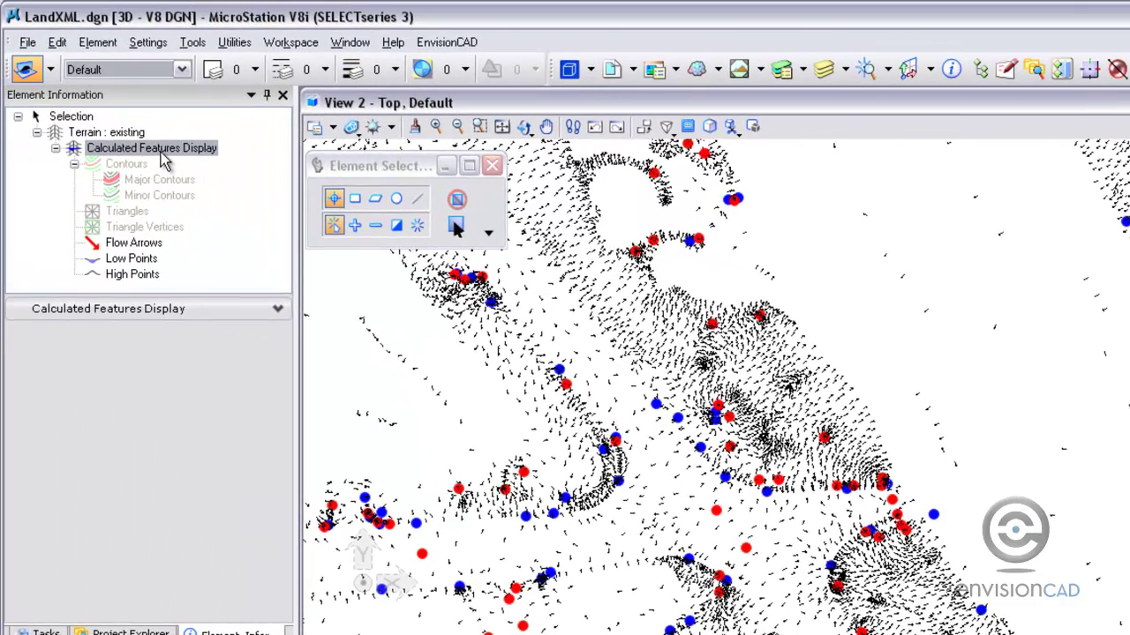
Turn off flow arrows, low points and high points in the terrain's calculated features display
{"action": "left_click", "coordinate": [103, 311]}
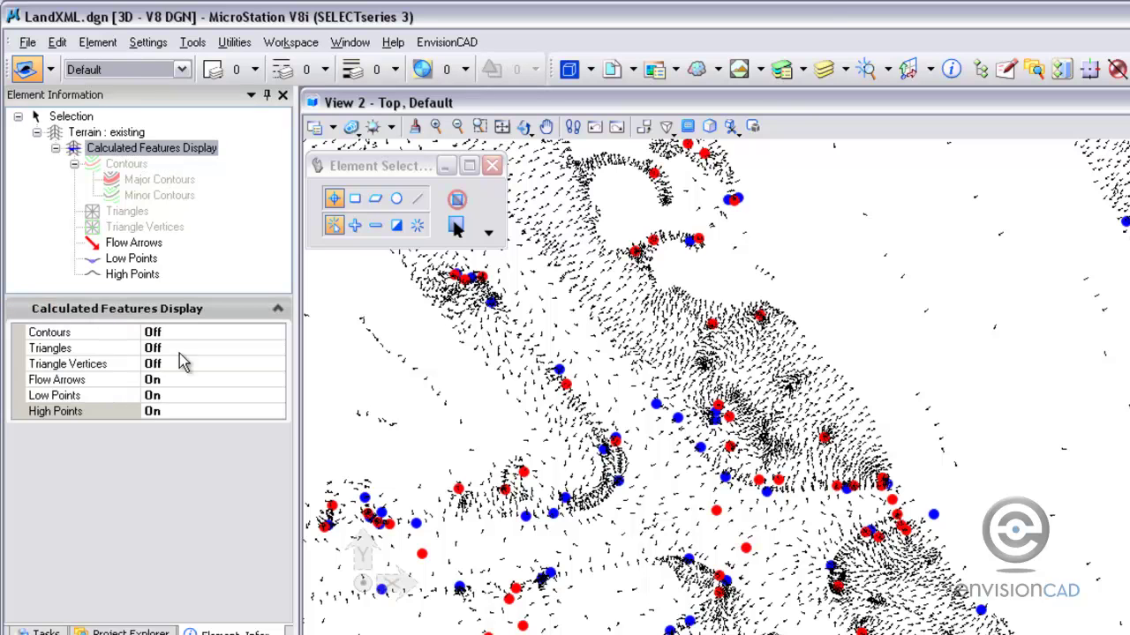
{"action": "left_click", "coordinate": [174, 381]}
{"action": "left_click", "coordinate": [276, 380]}
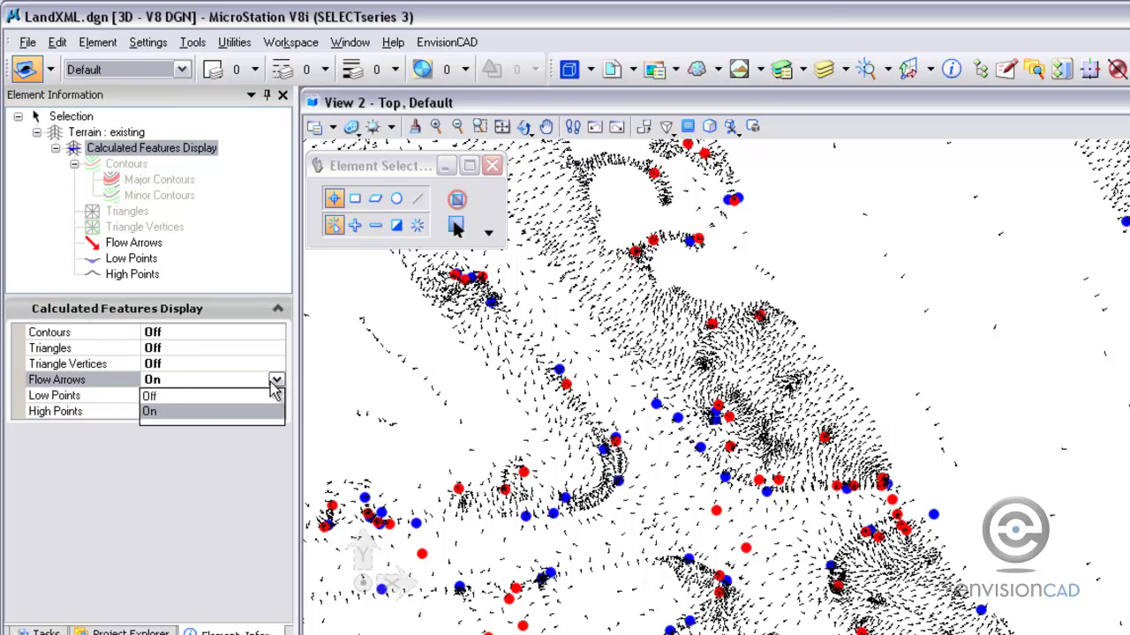
{"action": "left_click", "coordinate": [188, 399]}
{"action": "left_click", "coordinate": [185, 396]}
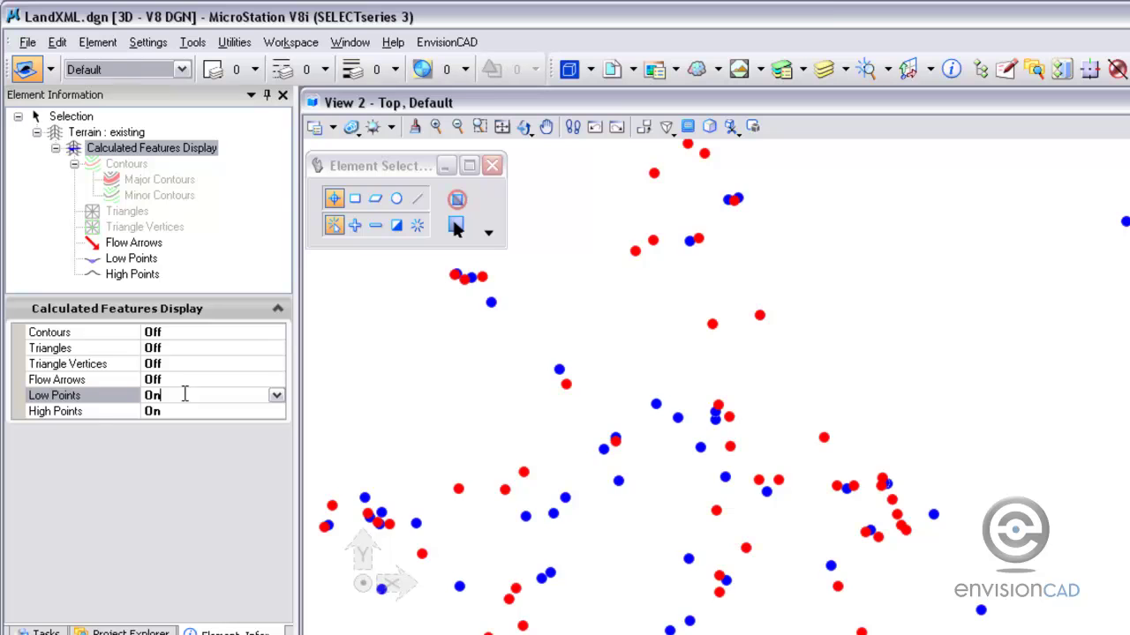
{"action": "left_click", "coordinate": [277, 396]}
{"action": "left_click", "coordinate": [185, 413]}
{"action": "left_click", "coordinate": [186, 411]}
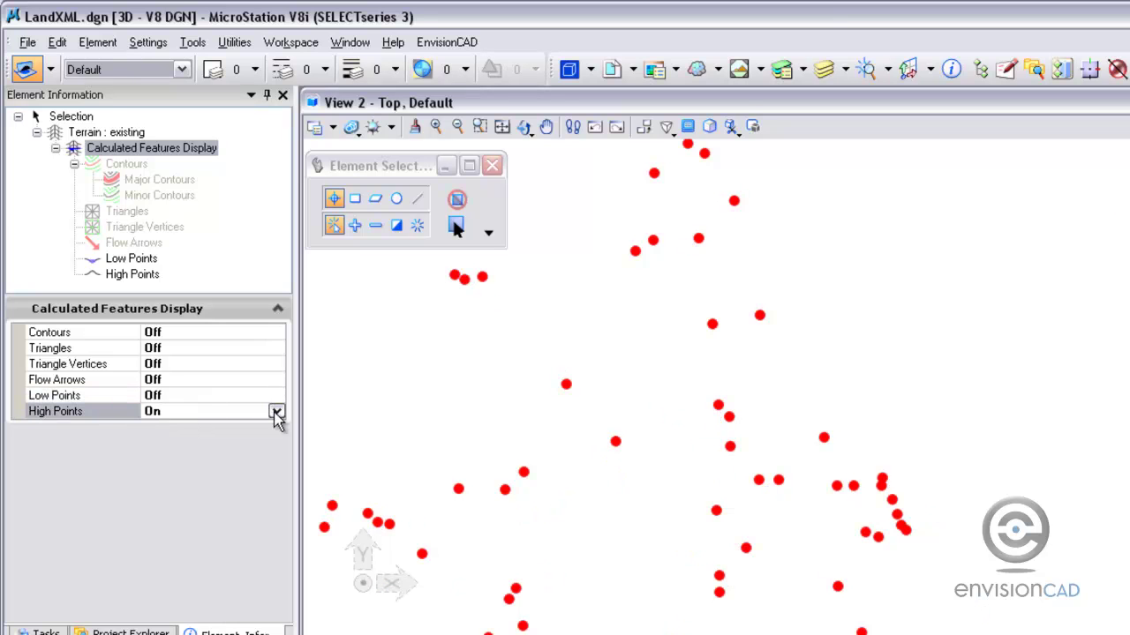
{"action": "left_click", "coordinate": [276, 411]}
{"action": "left_click", "coordinate": [174, 428]}
Turn on contours in the terrain's calculated features display and open the contour properties
{"action": "left_click", "coordinate": [84, 337]}
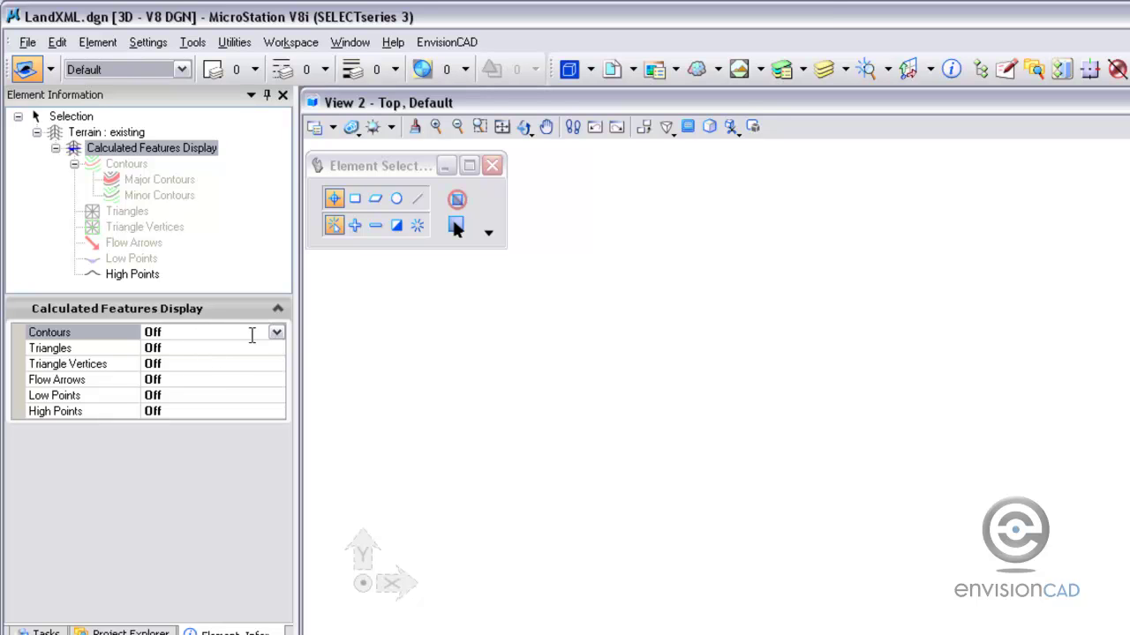
{"action": "left_click", "coordinate": [276, 333]}
{"action": "left_click", "coordinate": [156, 364]}
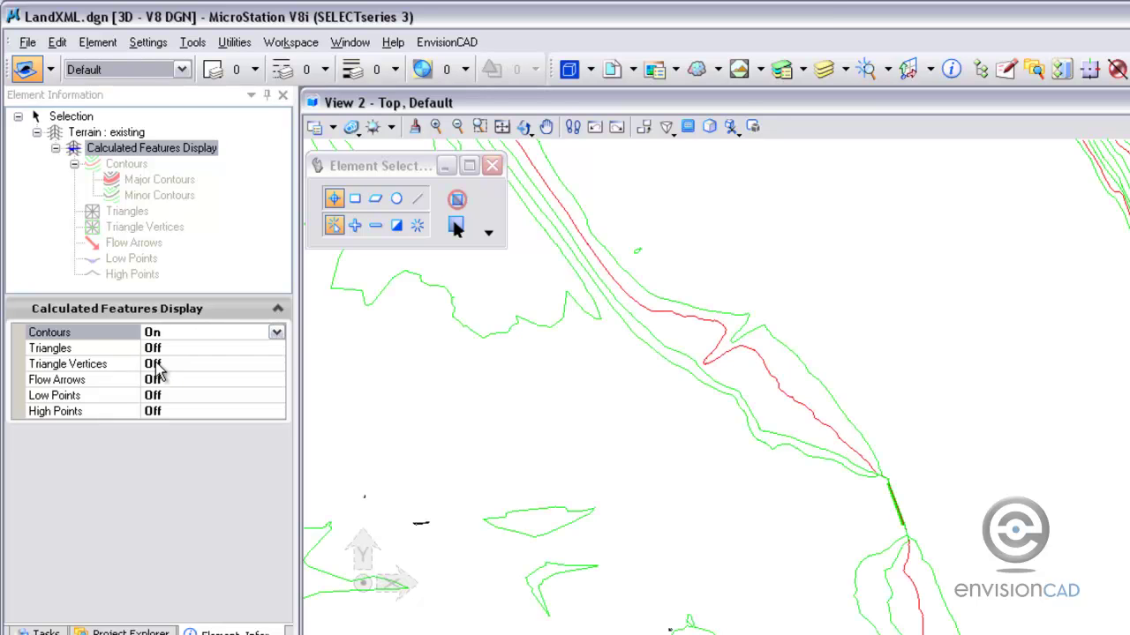
{"action": "left_click", "coordinate": [124, 166]}
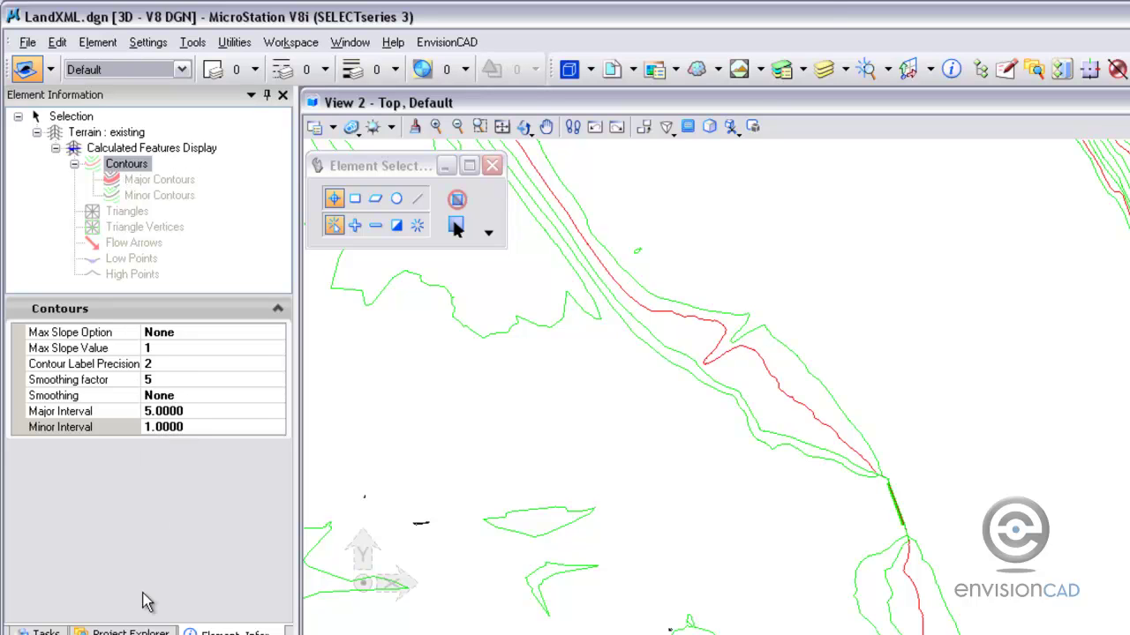
Start Label Terrain Contours, choose the existing terrain as the model and set the dimension style to Contours
{"action": "left_click", "coordinate": [40, 632]}
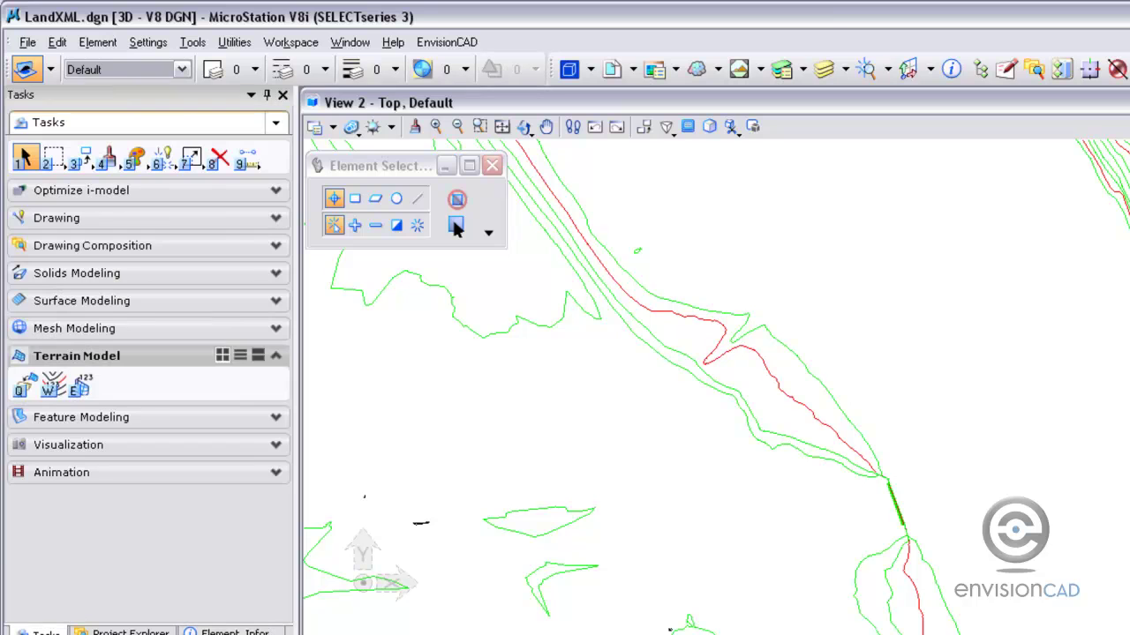
{"action": "left_click", "coordinate": [54, 386]}
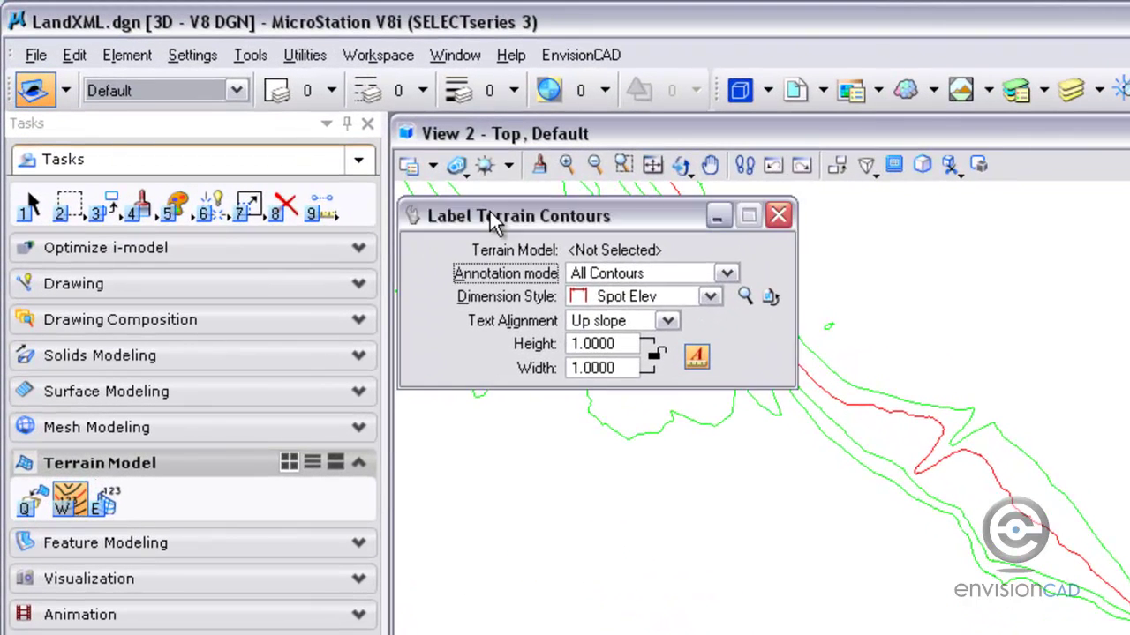
{"action": "left_click_drag", "start_coordinate": [488, 209], "coordinate": [487, 204]}
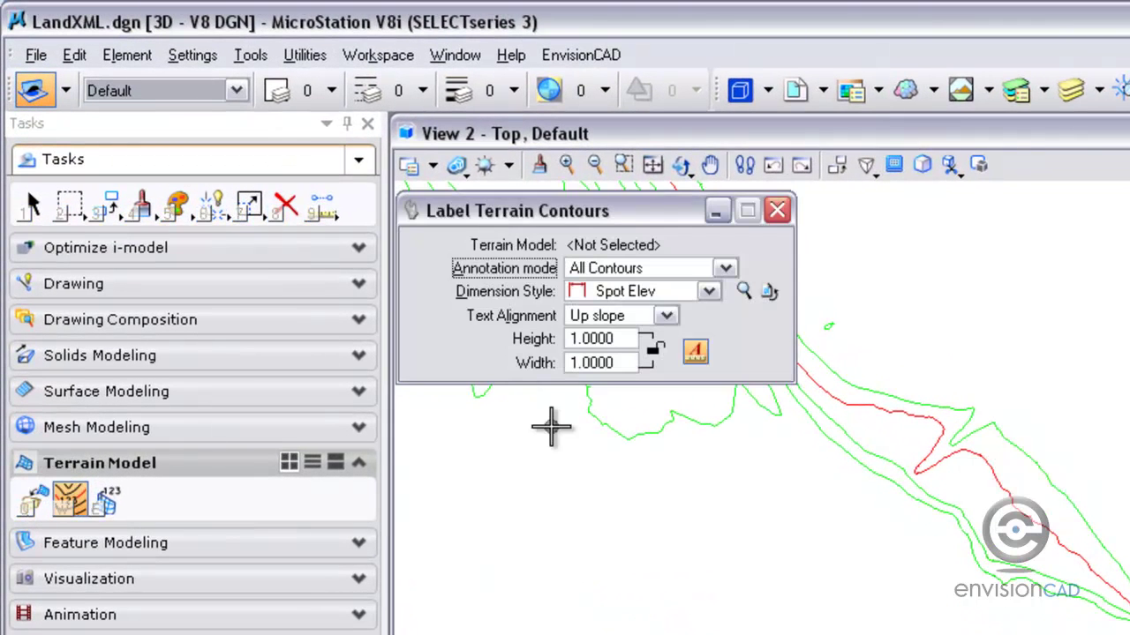
{"action": "left_click", "coordinate": [815, 429]}
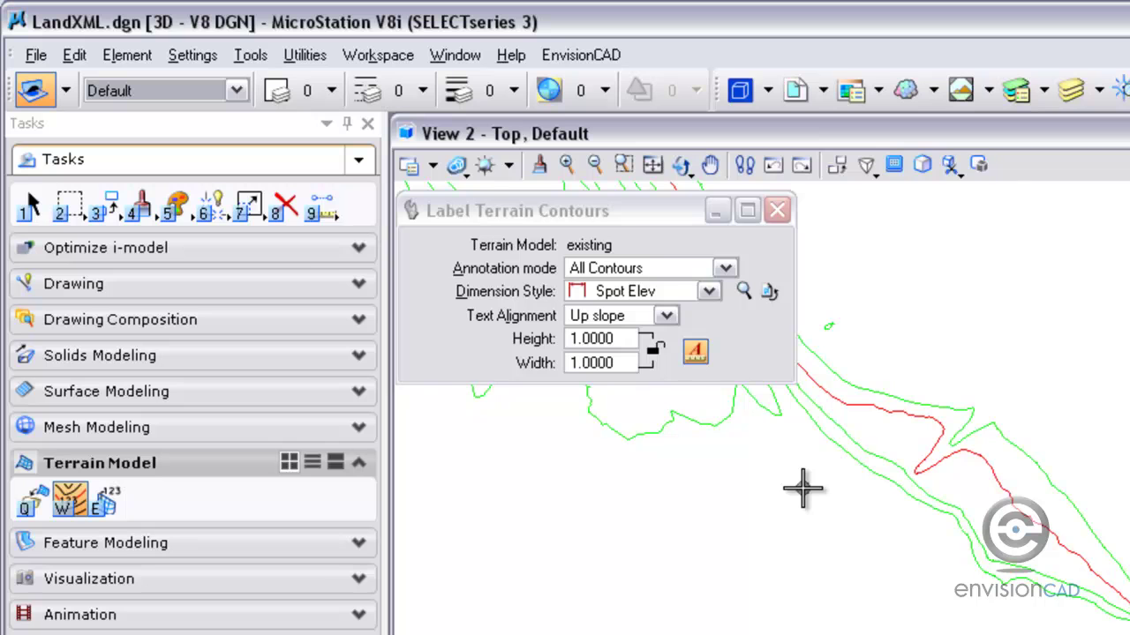
{"action": "left_click", "coordinate": [709, 293]}
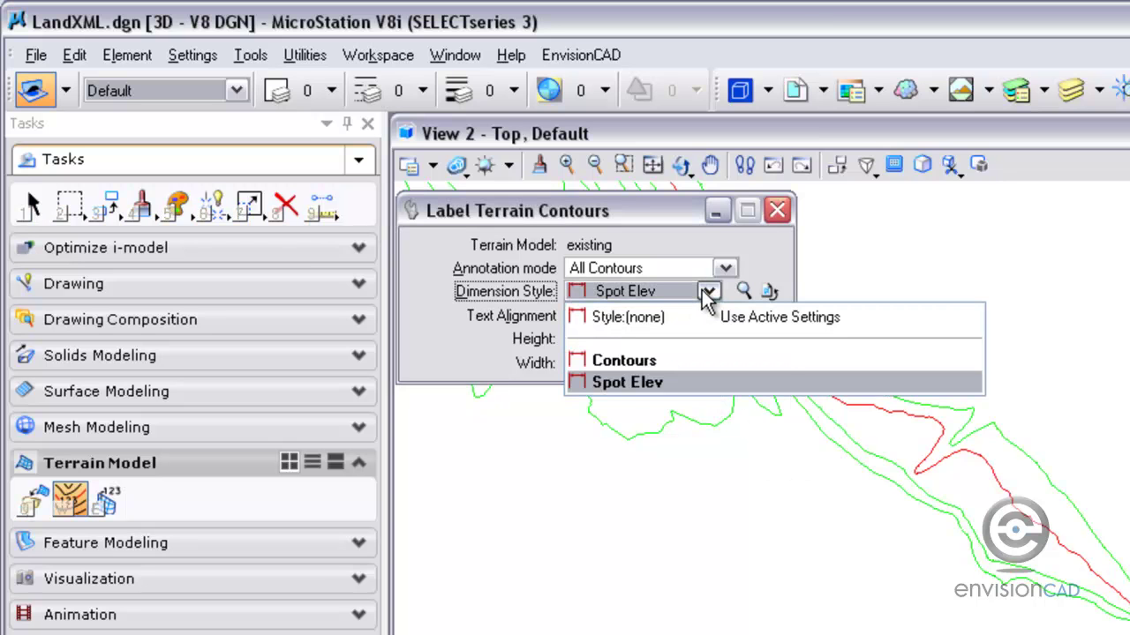
{"action": "left_click", "coordinate": [652, 363]}
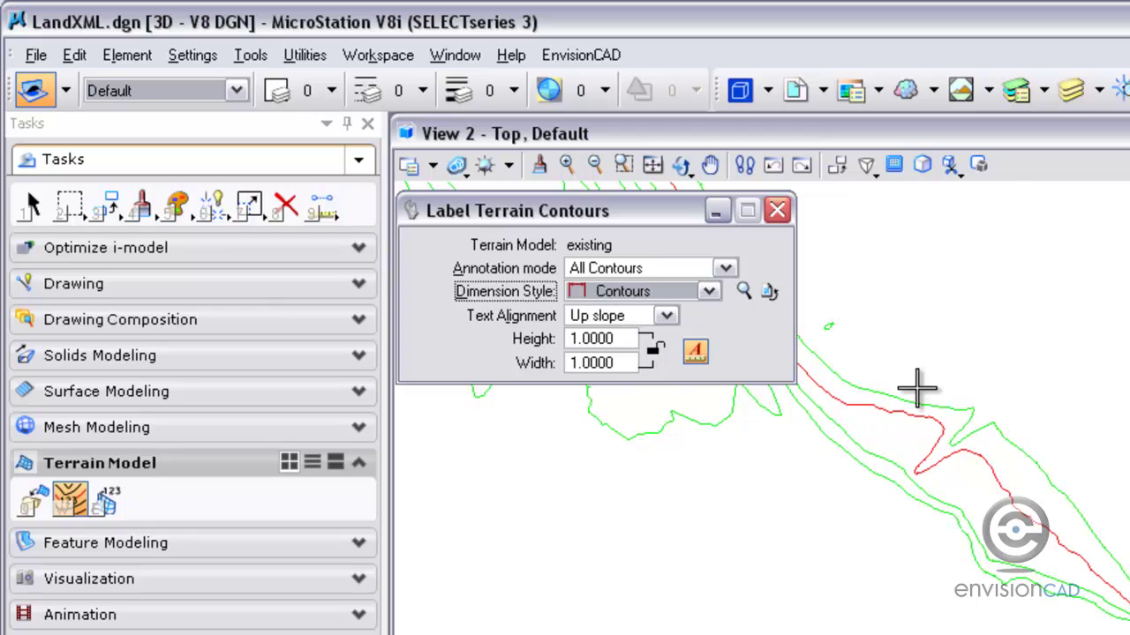
Place the start point of a label line in open space beside a run of evenly spaced contours
{"action": "middle_click_drag", "start_coordinate": [912, 383], "coordinate": [898, 631]}
{"action": "middle_click_drag", "start_coordinate": [1018, 472], "coordinate": [852, 557]}
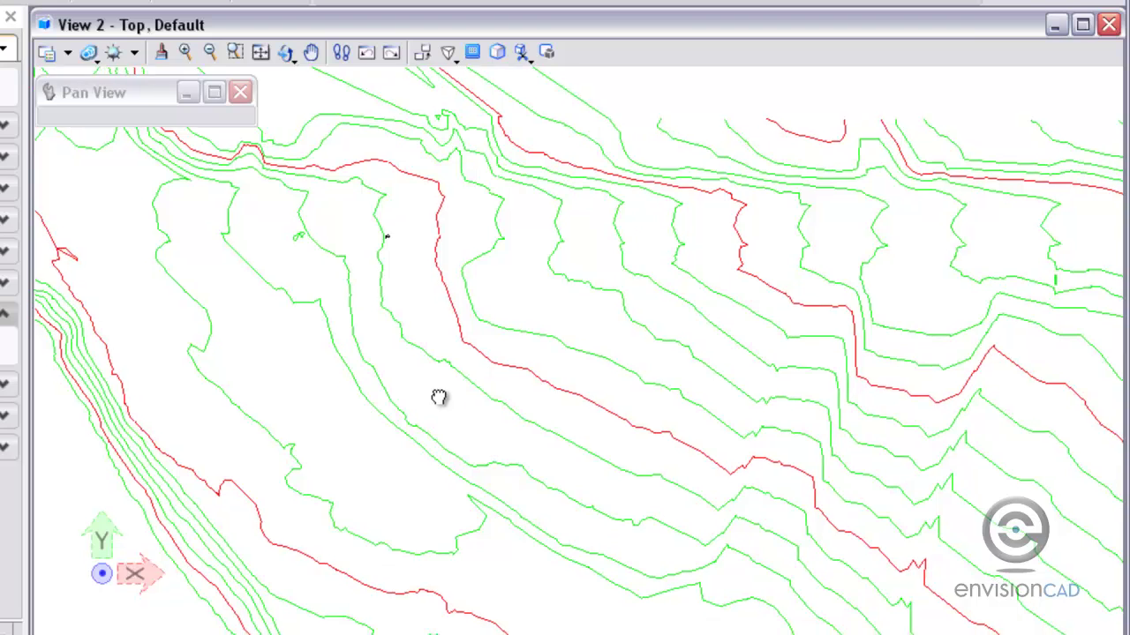
{"action": "scroll", "coordinate": [439, 397], "scroll_direction": "up", "scroll_amount": 3}
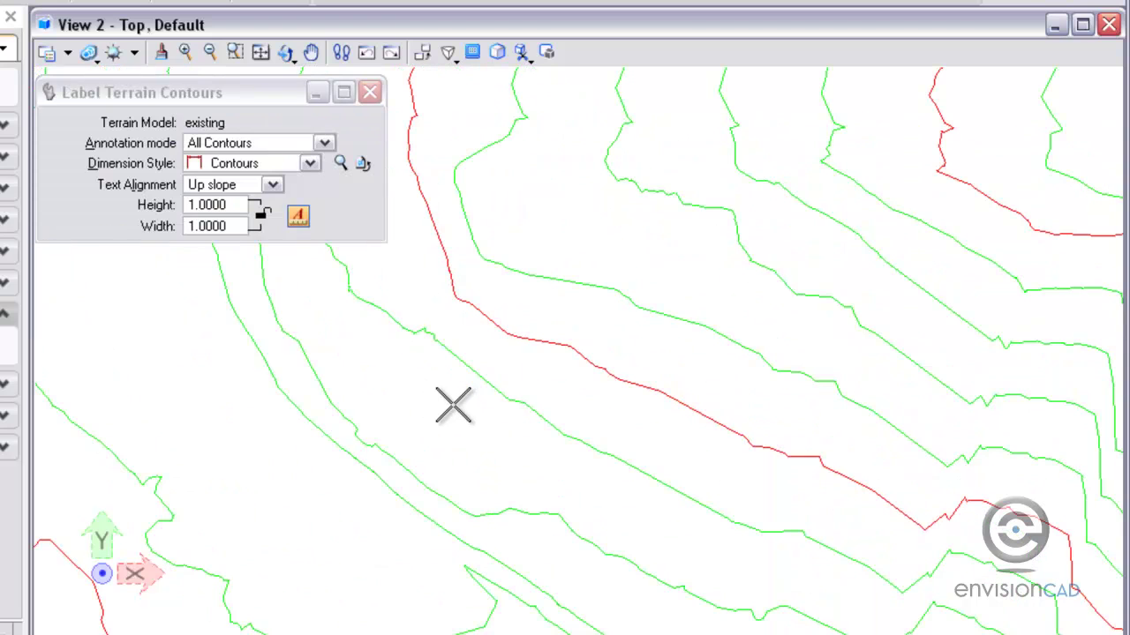
{"action": "left_click", "coordinate": [436, 415]}
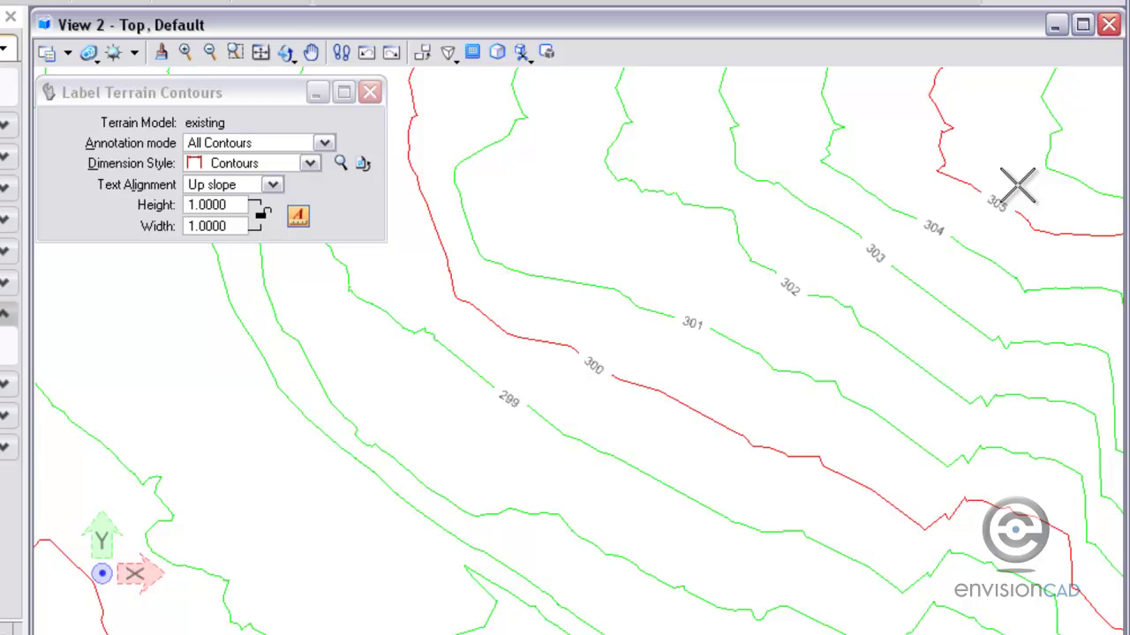
Preview the labels with annotation mode Major Contours Only, and switch the mode back to All Contours
{"action": "left_click", "coordinate": [324, 142]}
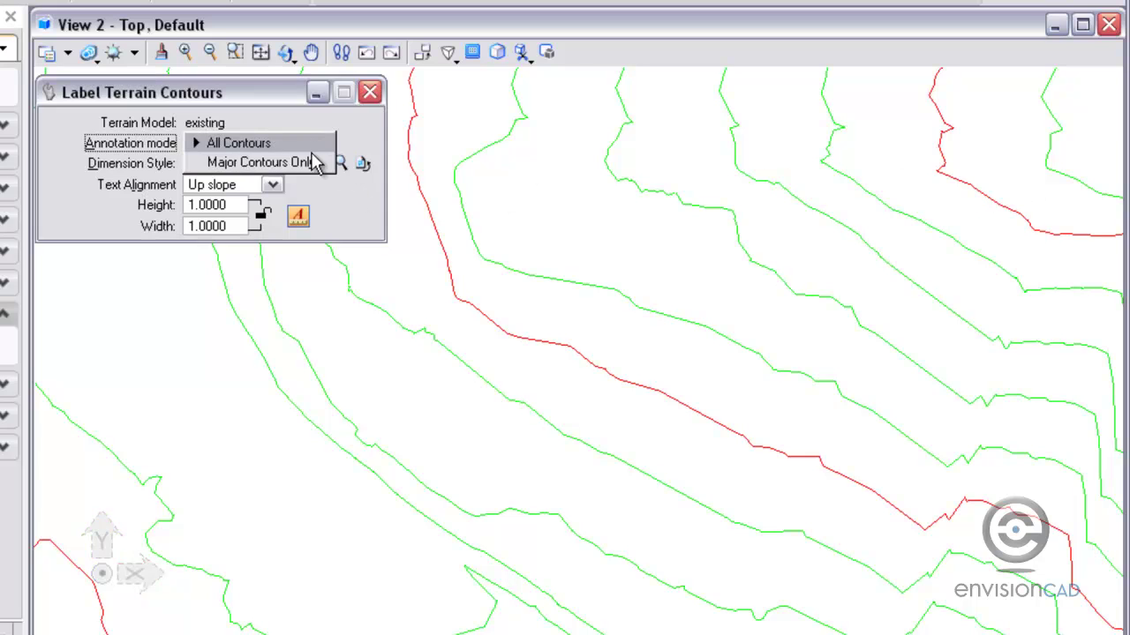
{"action": "left_click", "coordinate": [264, 163]}
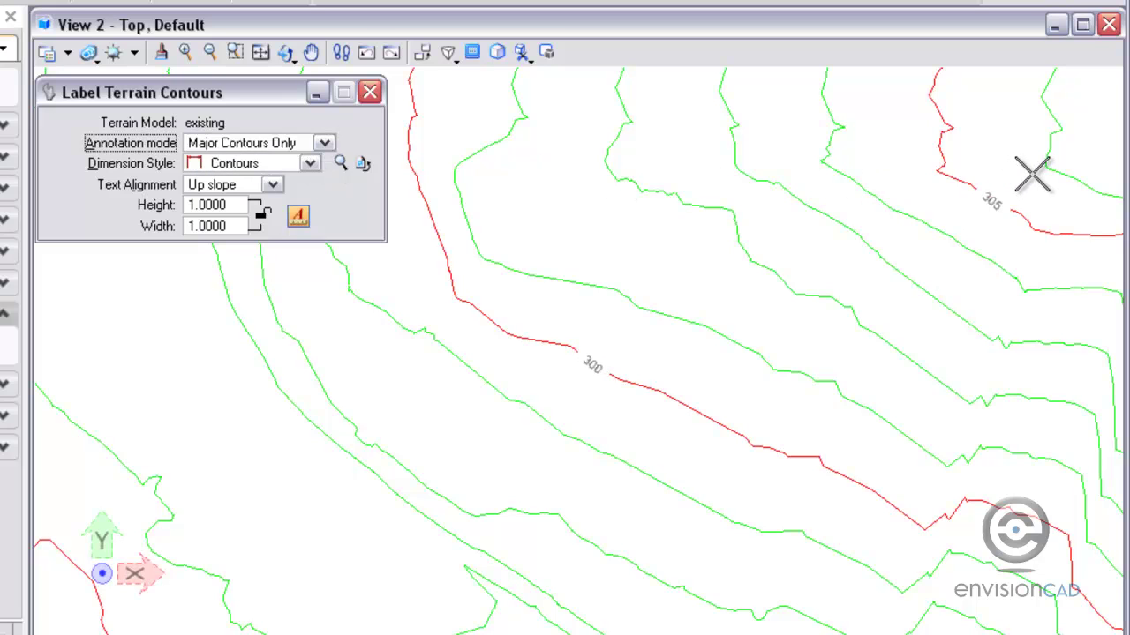
{"action": "left_click", "coordinate": [324, 143]}
{"action": "left_click", "coordinate": [265, 121]}
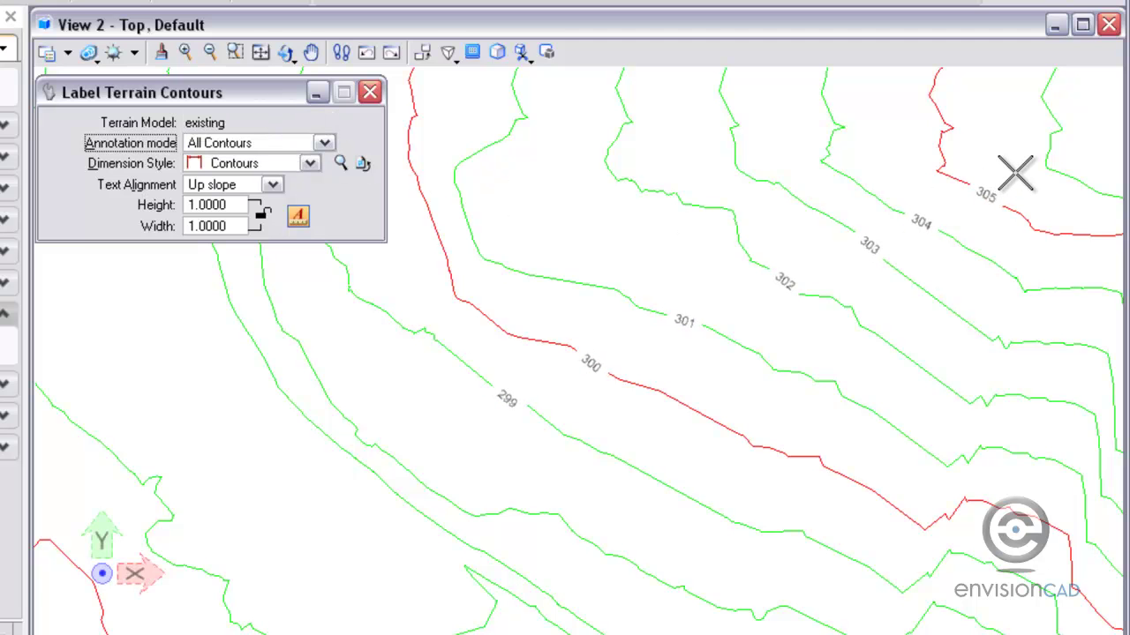
{"action": "middle_click_drag", "start_coordinate": [926, 409], "coordinate": [348, 248]}
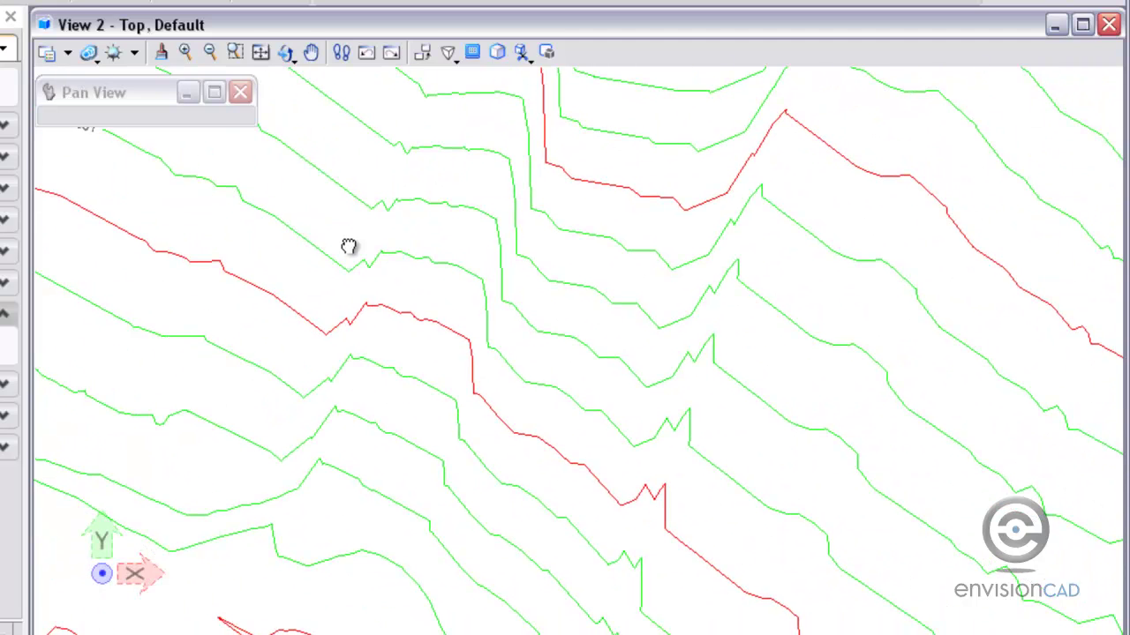
Label all contours across the evenly spaced run, and place a further row of labels across the contours along both sides of the road
{"action": "middle_click_drag", "start_coordinate": [807, 577], "coordinate": [360, 411]}
{"action": "left_click", "coordinate": [360, 410]}
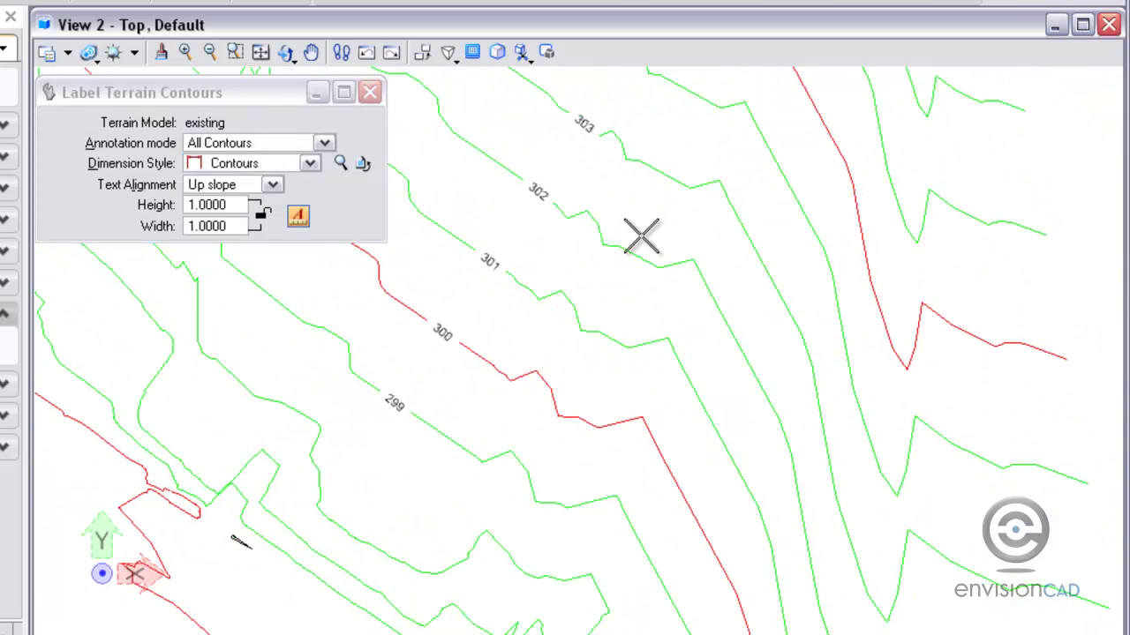
{"action": "scroll", "coordinate": [391, 469], "scroll_direction": "down", "scroll_amount": 2}
{"action": "scroll", "coordinate": [252, 550], "scroll_direction": "down", "scroll_amount": 2}
{"action": "middle_click_drag", "start_coordinate": [253, 550], "coordinate": [558, 308]}
{"action": "scroll", "coordinate": [467, 361], "scroll_direction": "up", "scroll_amount": 2}
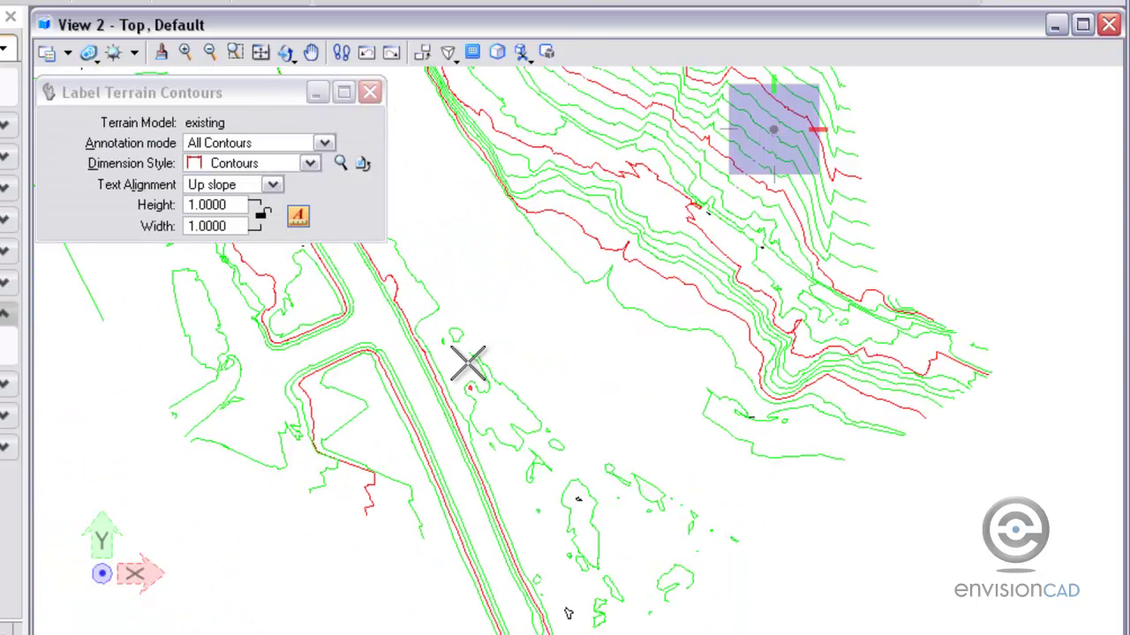
{"action": "scroll", "coordinate": [391, 373], "scroll_direction": "up", "scroll_amount": 2}
{"action": "scroll", "coordinate": [252, 447], "scroll_direction": "up", "scroll_amount": 1}
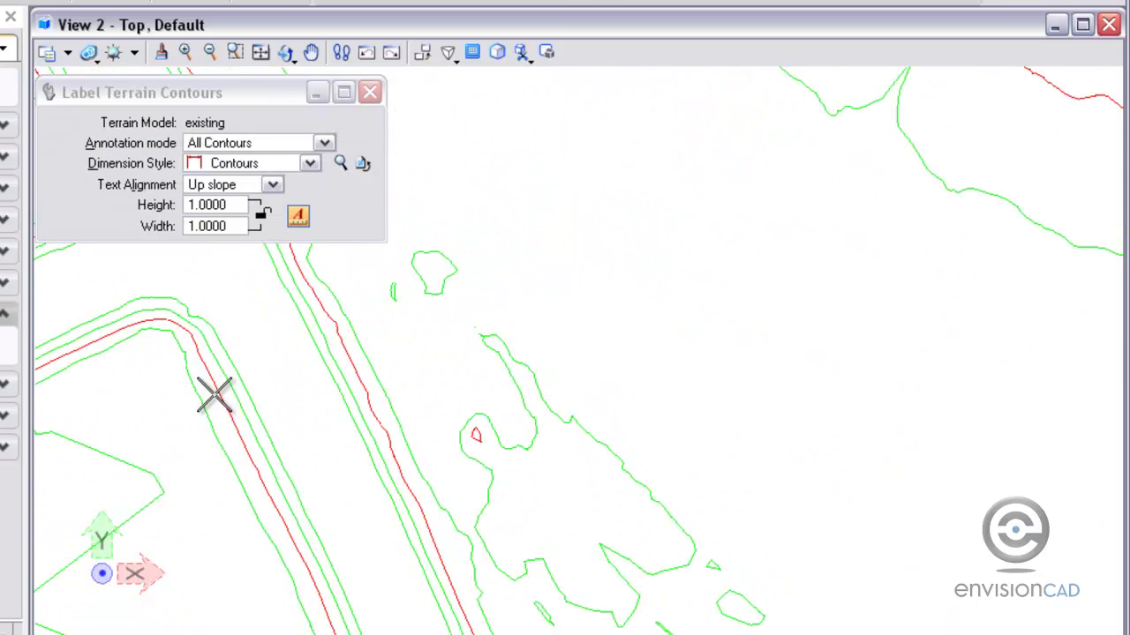
{"action": "left_click", "coordinate": [137, 370]}
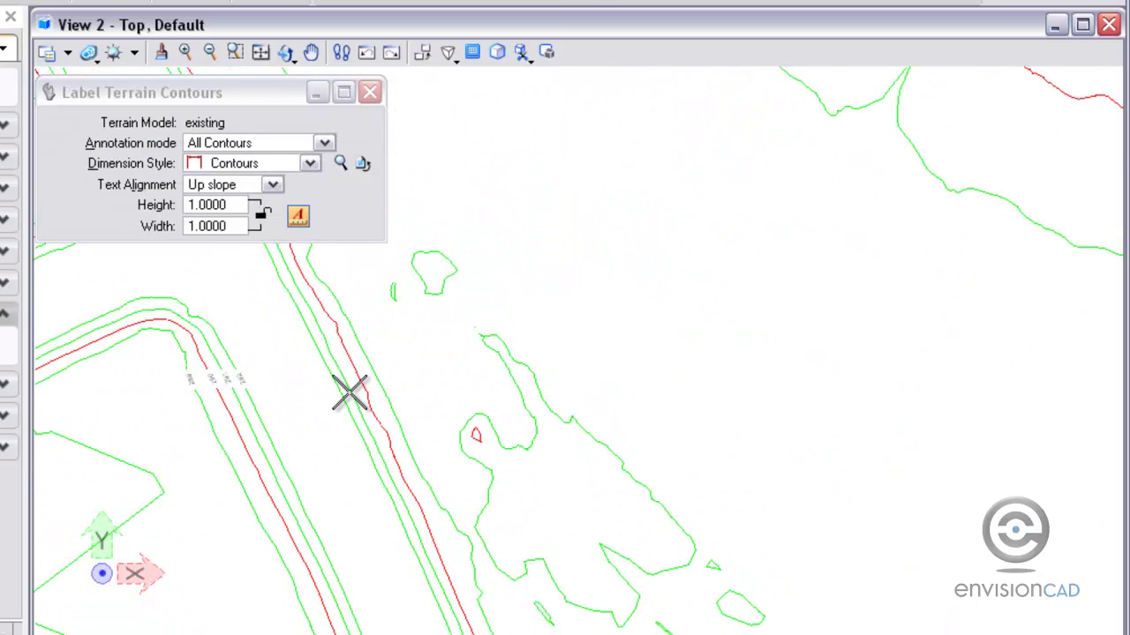
{"action": "left_click", "coordinate": [361, 436]}
{"action": "scroll", "coordinate": [361, 436], "scroll_direction": "up", "scroll_amount": 3}
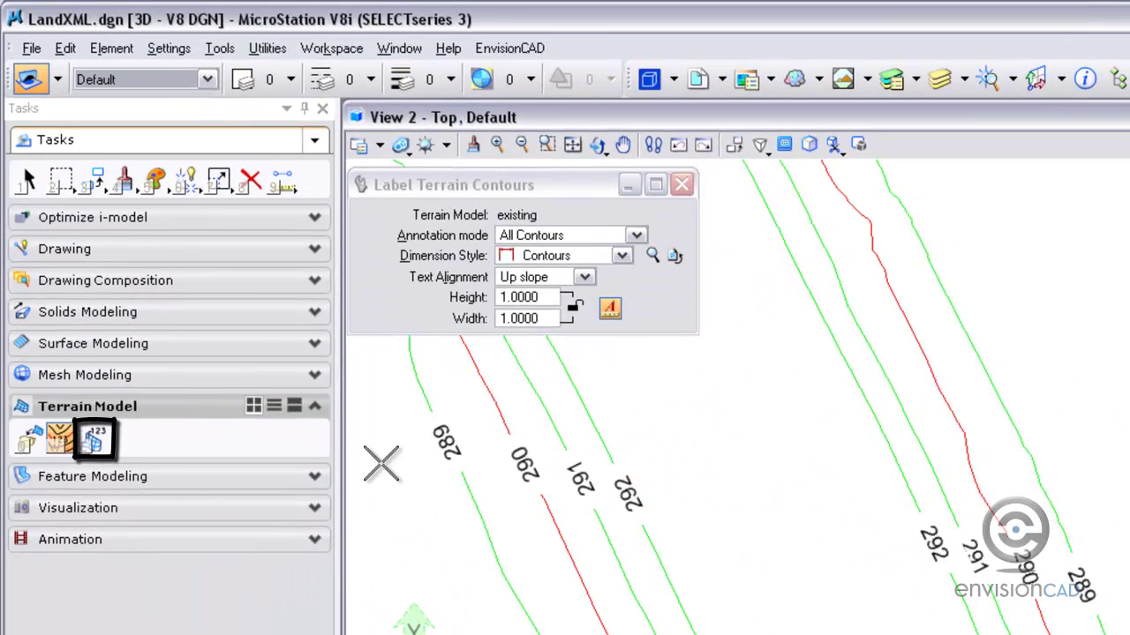
Start Label Terrain Spots, choose the existing terrain as the model, keep text style Contours and set the dimension style to Spot Elev
{"action": "left_click", "coordinate": [95, 439]}
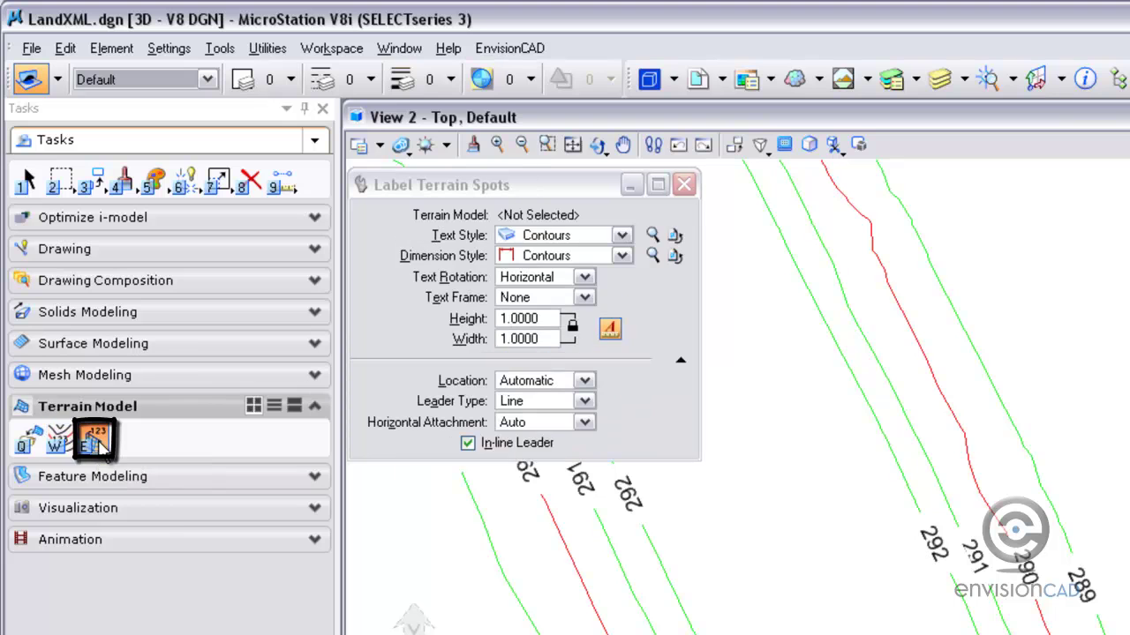
{"action": "left_click", "coordinate": [985, 363]}
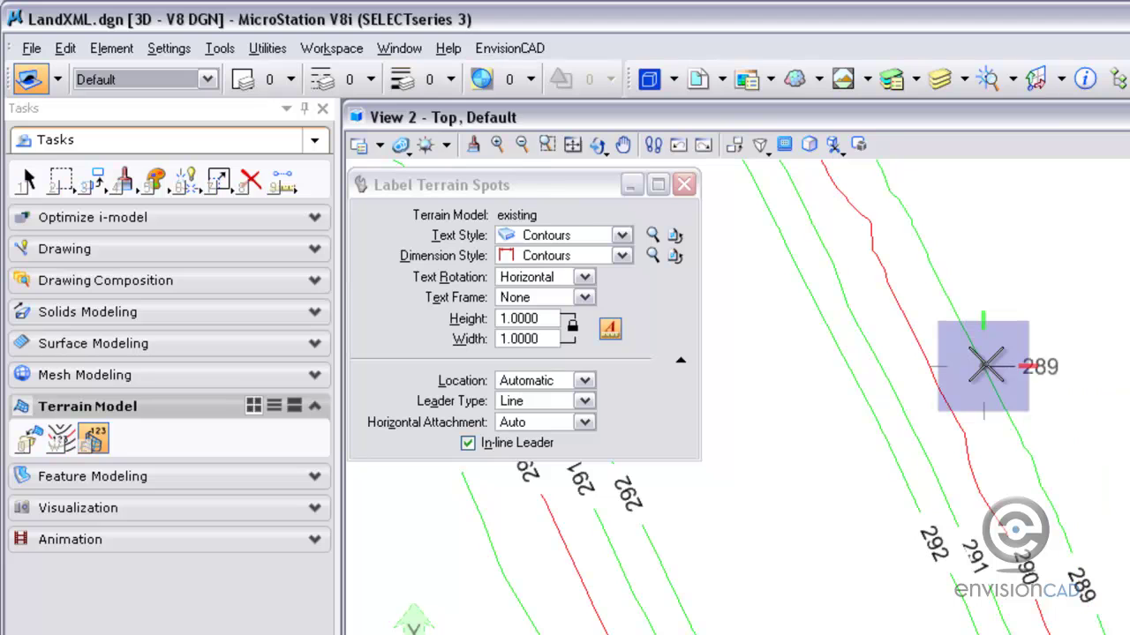
{"action": "left_click", "coordinate": [520, 243]}
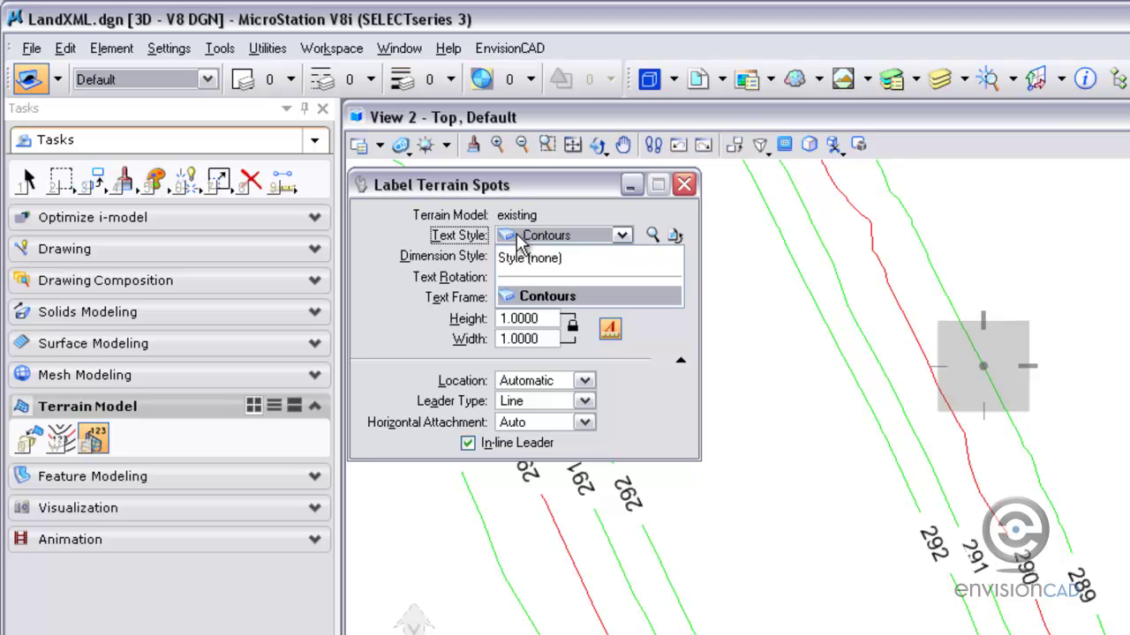
{"action": "left_click", "coordinate": [520, 243]}
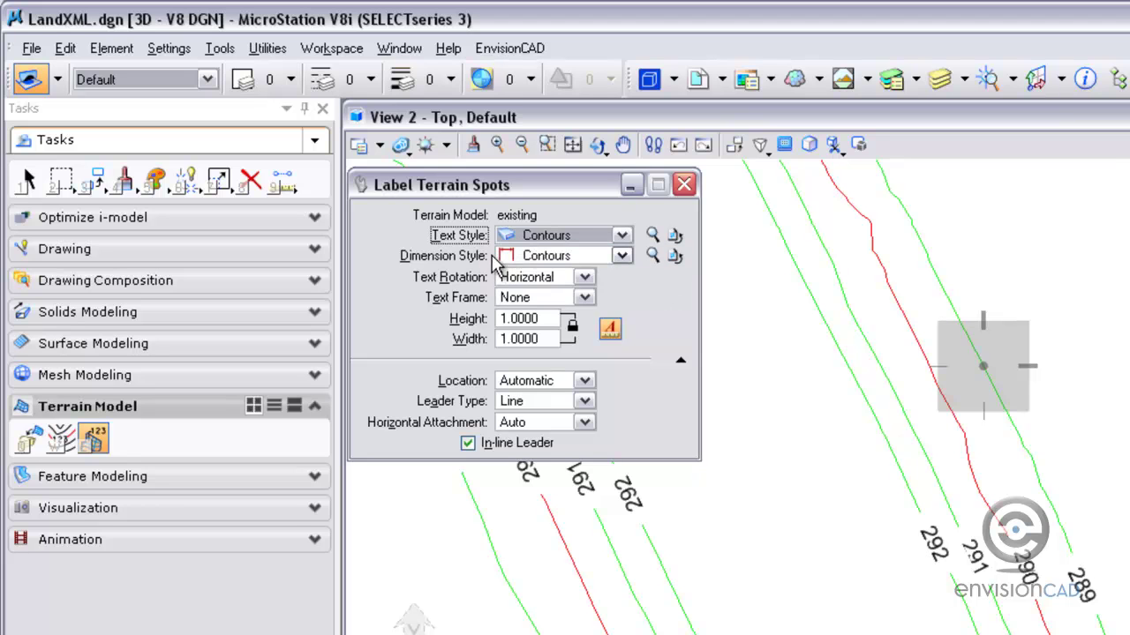
{"action": "left_click", "coordinate": [534, 256]}
{"action": "left_click", "coordinate": [542, 336]}
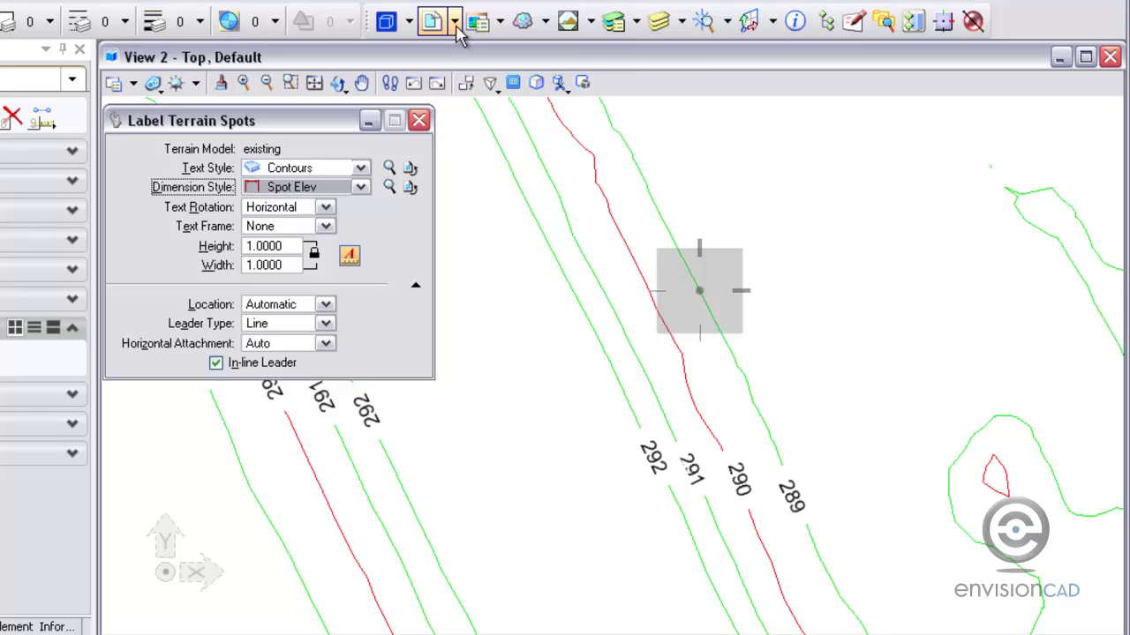
Display the topo_drape.dgn reference and place a leadered spot label where the upper dotted line meets the dashed line across the side road
{"action": "left_click", "coordinate": [455, 25]}
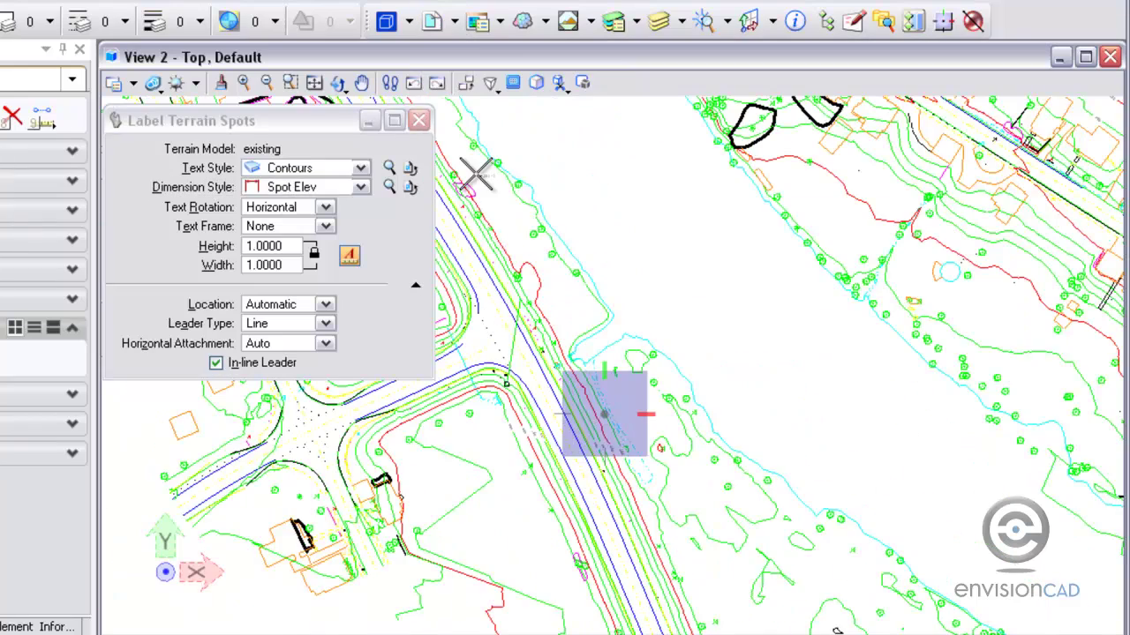
{"action": "middle_click_drag", "start_coordinate": [476, 174], "coordinate": [714, 512]}
{"action": "scroll", "coordinate": [546, 291], "scroll_direction": "up", "scroll_amount": 3}
{"action": "scroll", "coordinate": [546, 291], "scroll_direction": "up", "scroll_amount": 3}
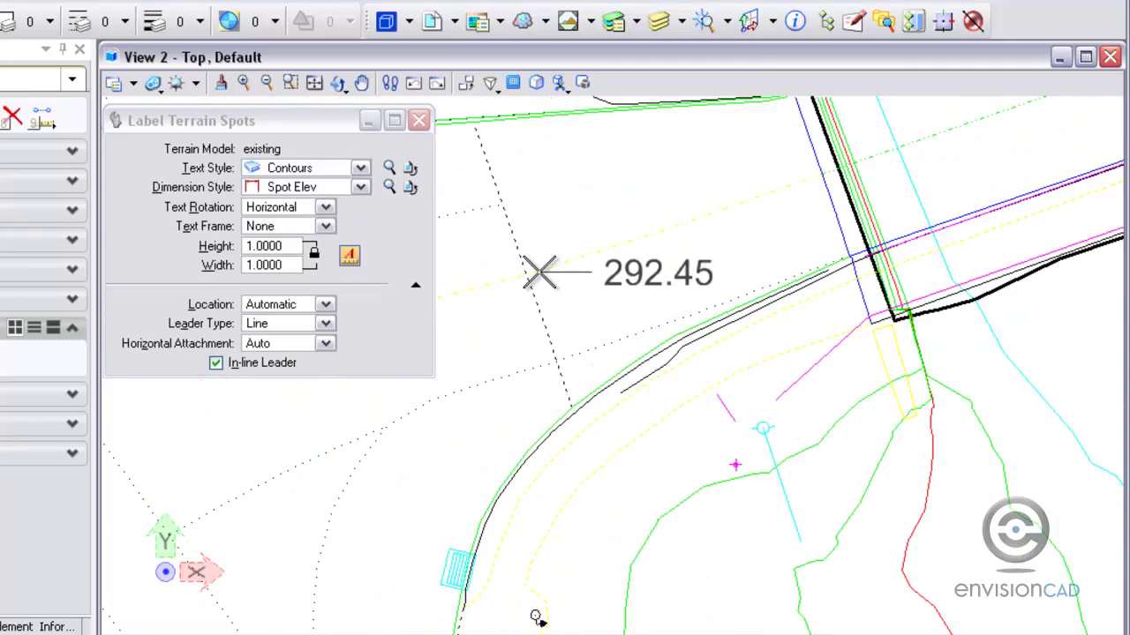
{"action": "mouse_move", "coordinate": [538, 244]}
{"action": "middle_mouse_down"}
{"action": "mouse_move", "coordinate": [774, 295]}
{"action": "mouse_move", "coordinate": [773, 282]}
{"action": "middle_mouse_up"}
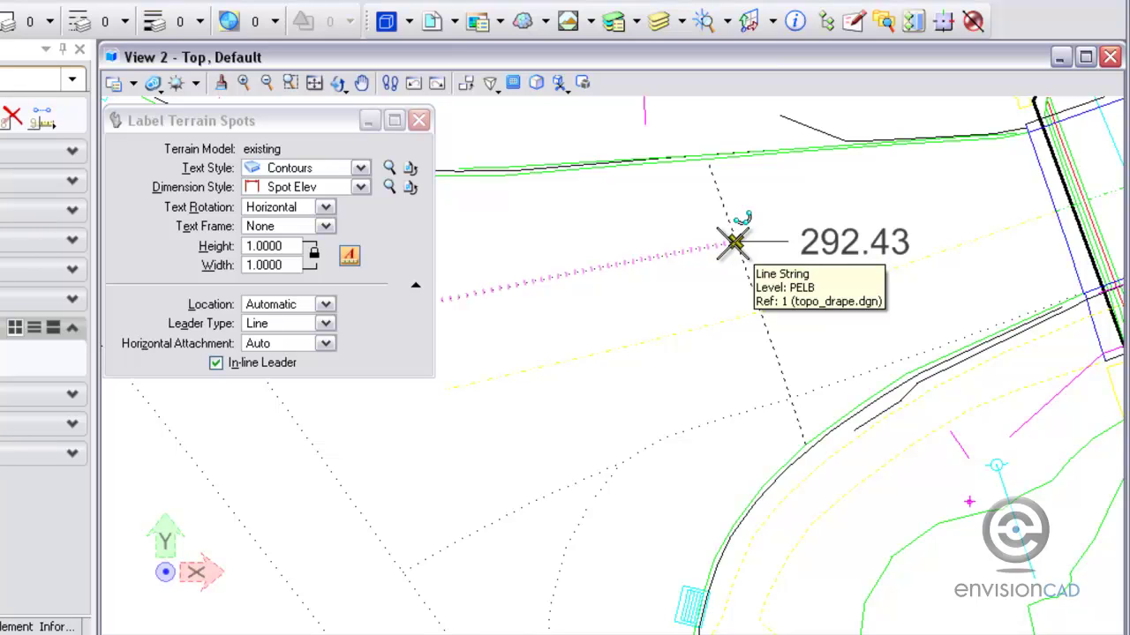
{"action": "left_click", "coordinate": [733, 243]}
{"action": "left_click", "coordinate": [636, 205]}
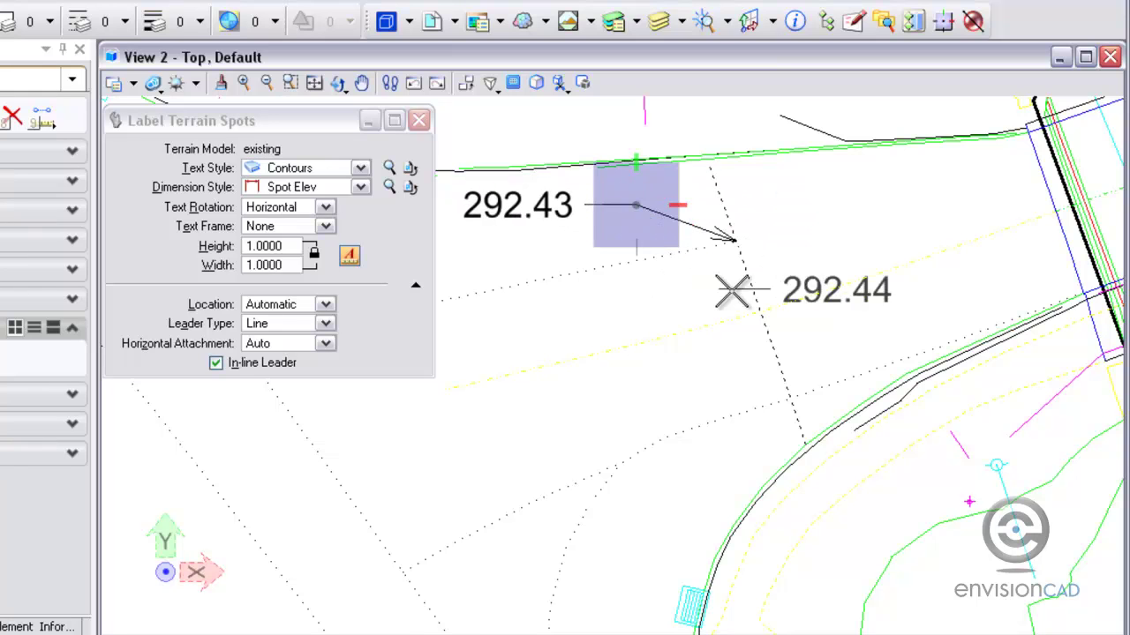
Place two more leadered spot labels on the dashed cross line, at the yellow centerline and at the lower dotted line
{"action": "left_click", "coordinate": [759, 311]}
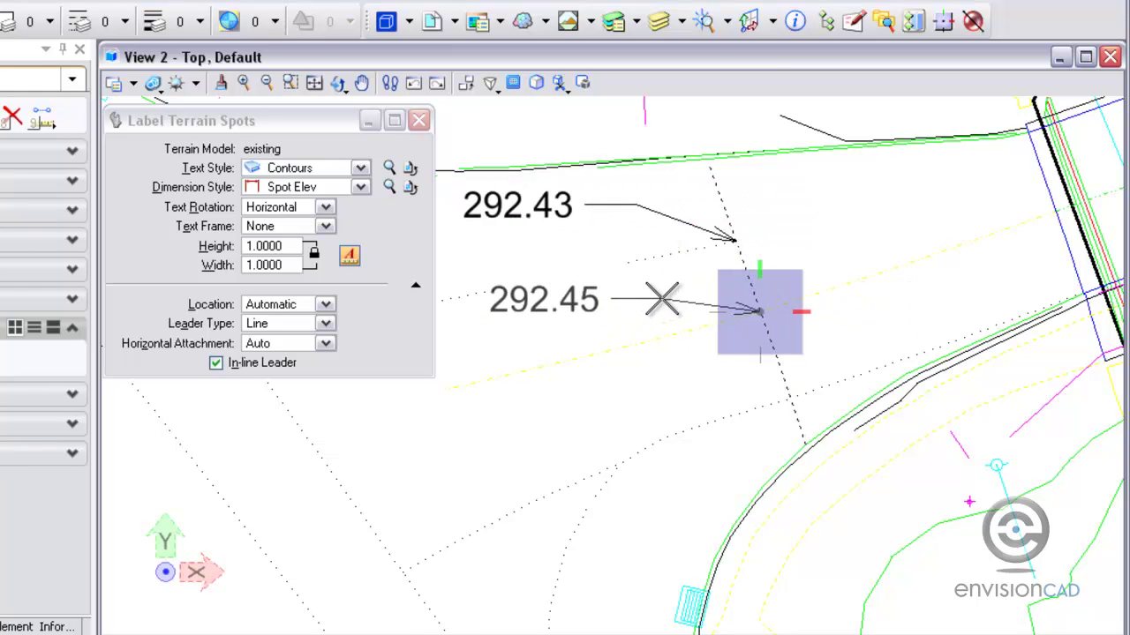
{"action": "left_click", "coordinate": [662, 299]}
{"action": "left_click", "coordinate": [790, 399]}
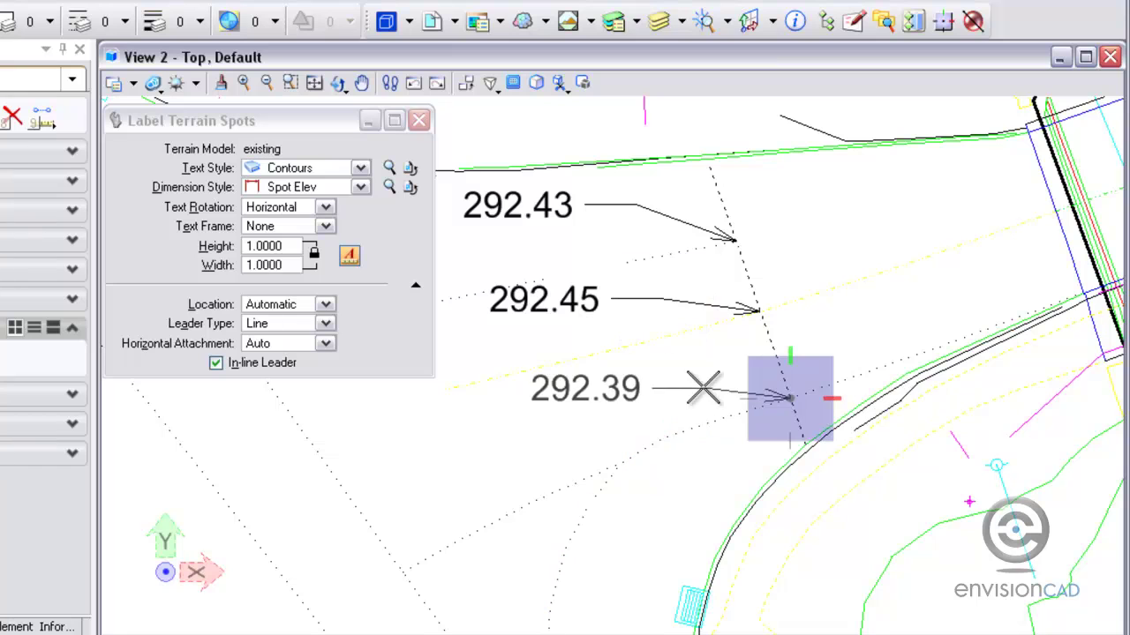
{"action": "left_click", "coordinate": [701, 383]}
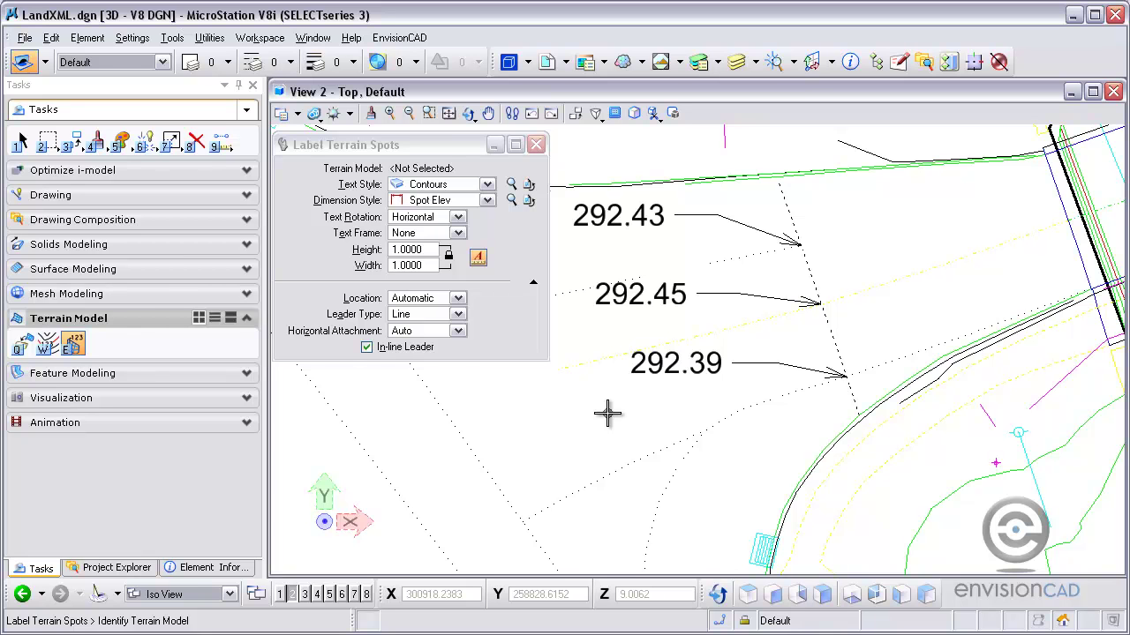
{"action": "scroll", "coordinate": [606, 412], "scroll_direction": "down", "scroll_amount": 3}
{"action": "middle_click_drag", "start_coordinate": [606, 412], "coordinate": [781, 348]}
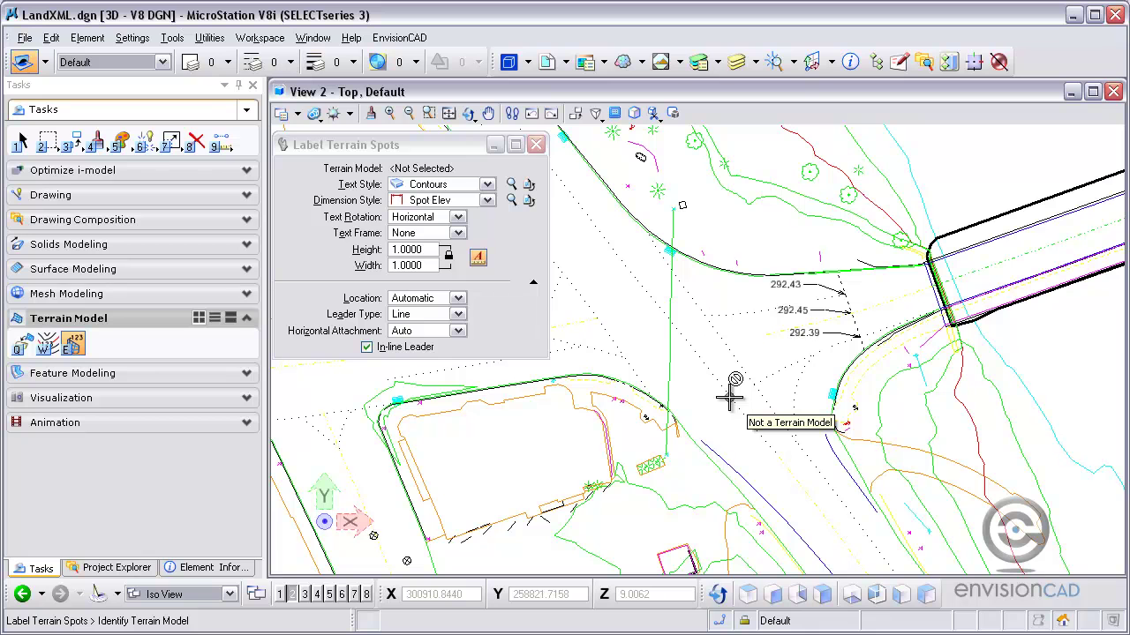